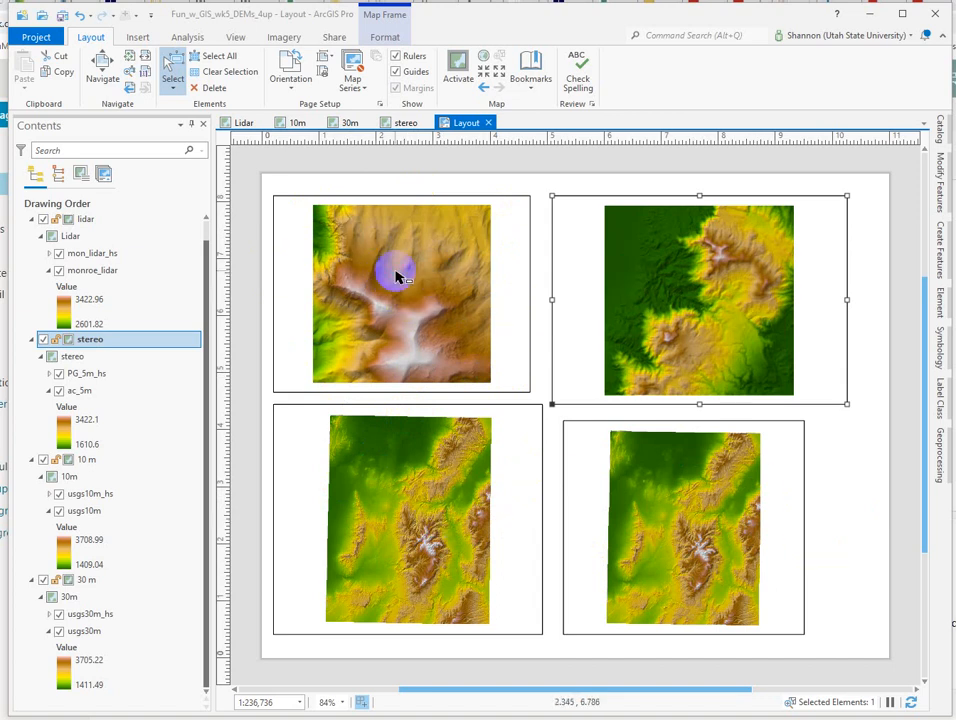
Set the lidar map frame's height to 3.5 in.
{"action": "right_click", "coordinate": [397, 277]}
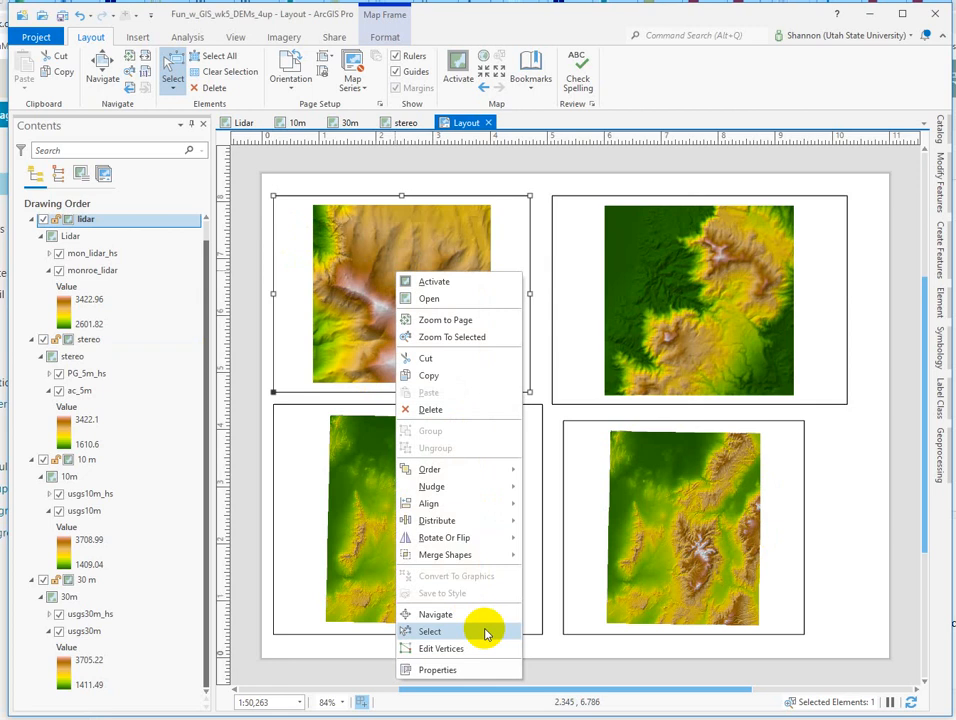
{"action": "left_click", "coordinate": [476, 670]}
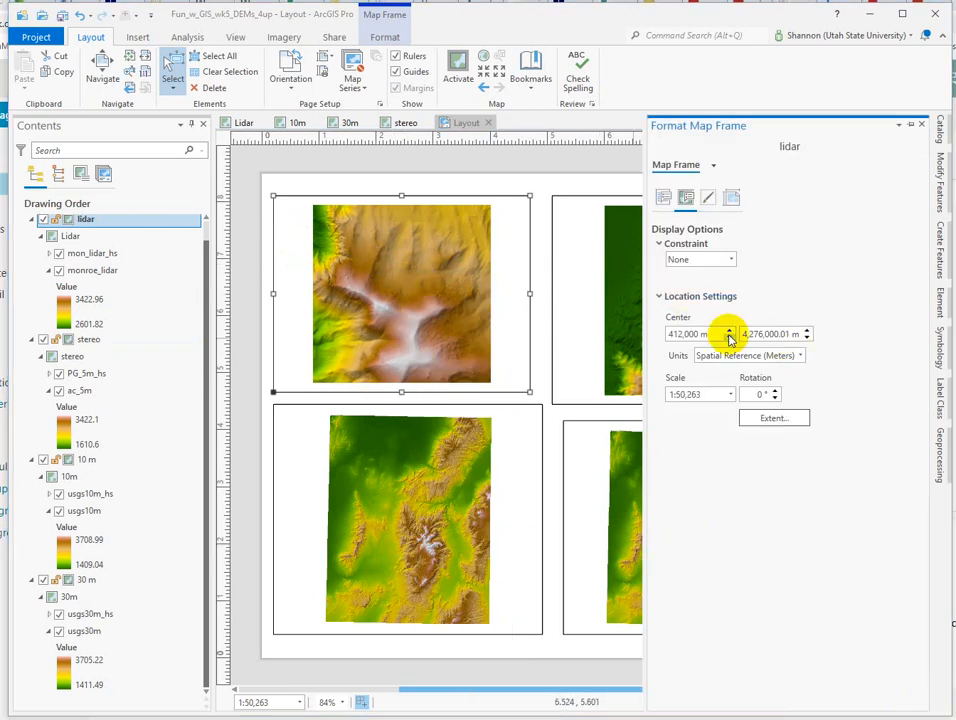
{"action": "left_click", "coordinate": [698, 148]}
{"action": "left_click", "coordinate": [733, 202]}
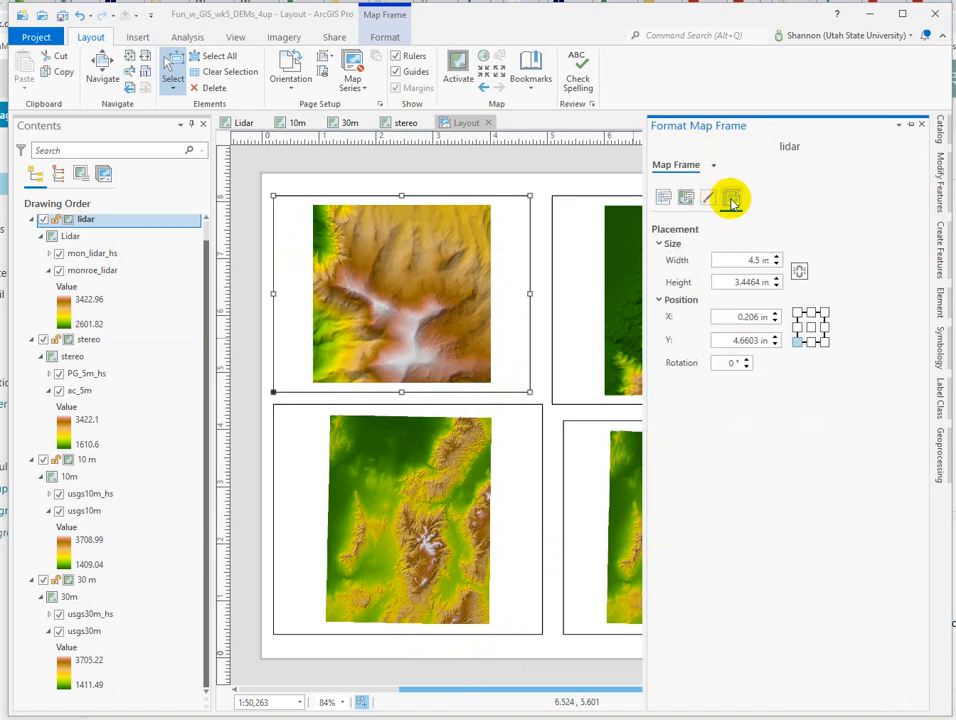
{"action": "left_click", "coordinate": [733, 282]}
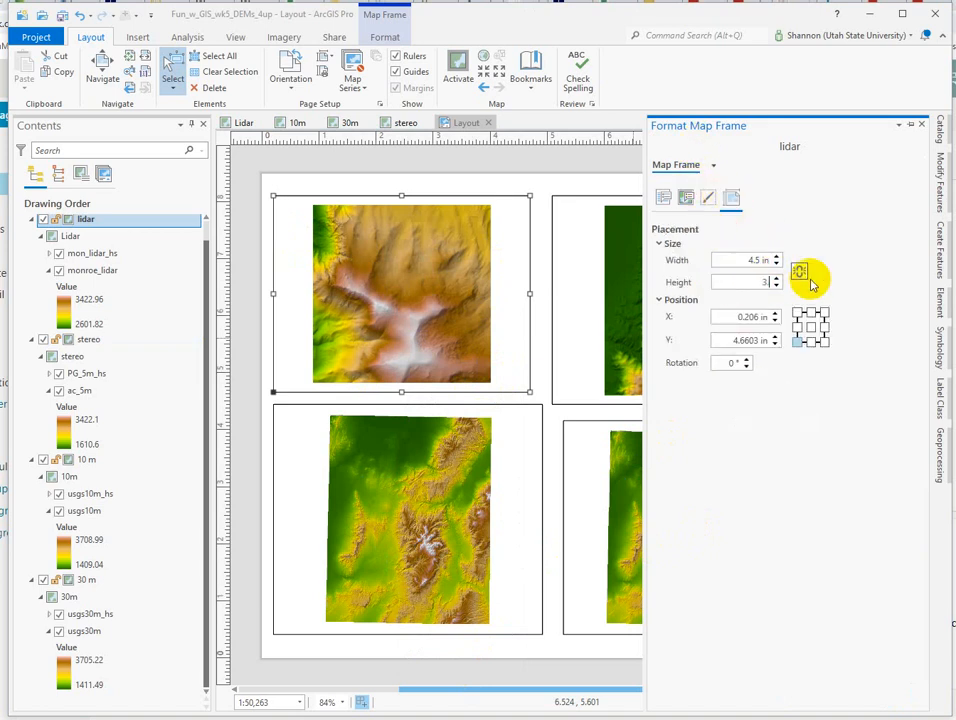
{"action": "type", "text": "3.5"}
{"action": "left_click", "coordinate": [843, 223]}
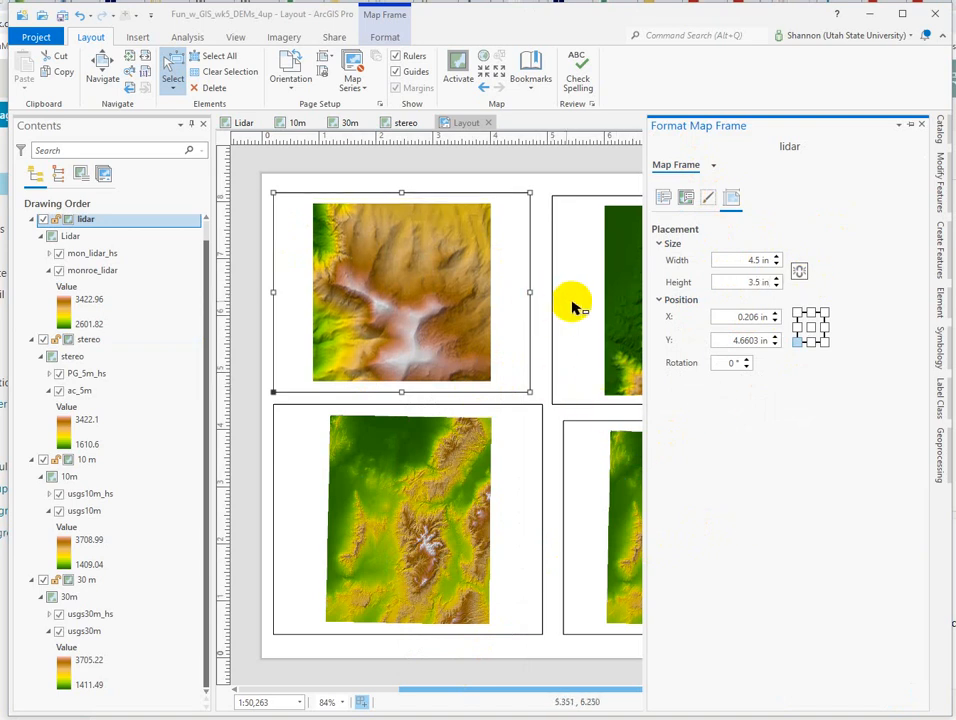
Resize the stereo map frame to 4.5 in wide and 3.5 in high.
{"action": "left_click", "coordinate": [506, 292]}
{"action": "left_click", "coordinate": [662, 196]}
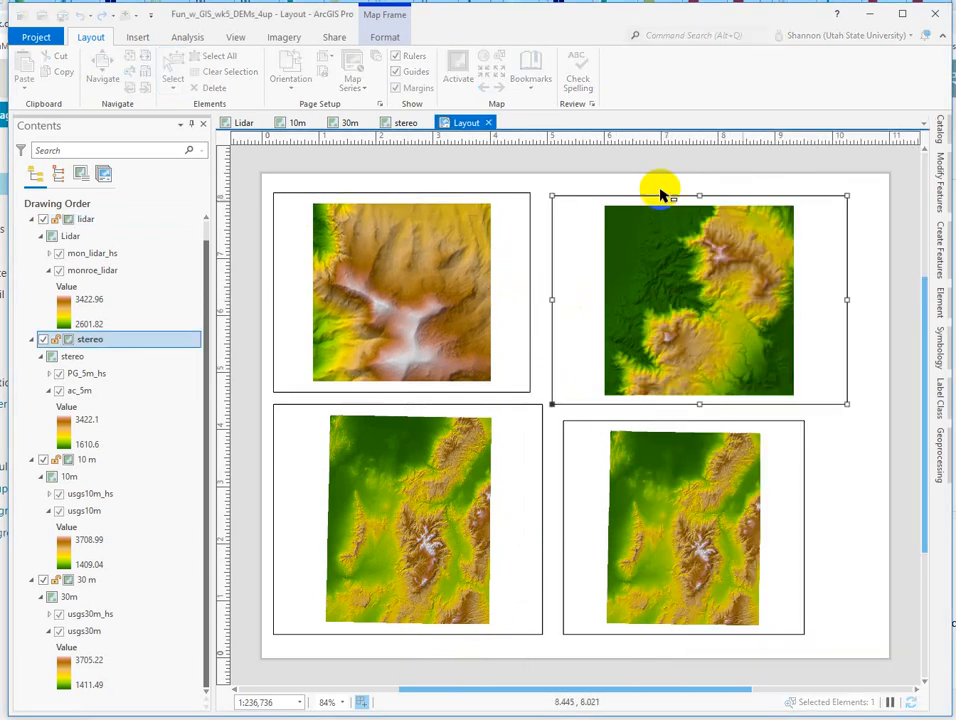
{"action": "right_click", "coordinate": [656, 318]}
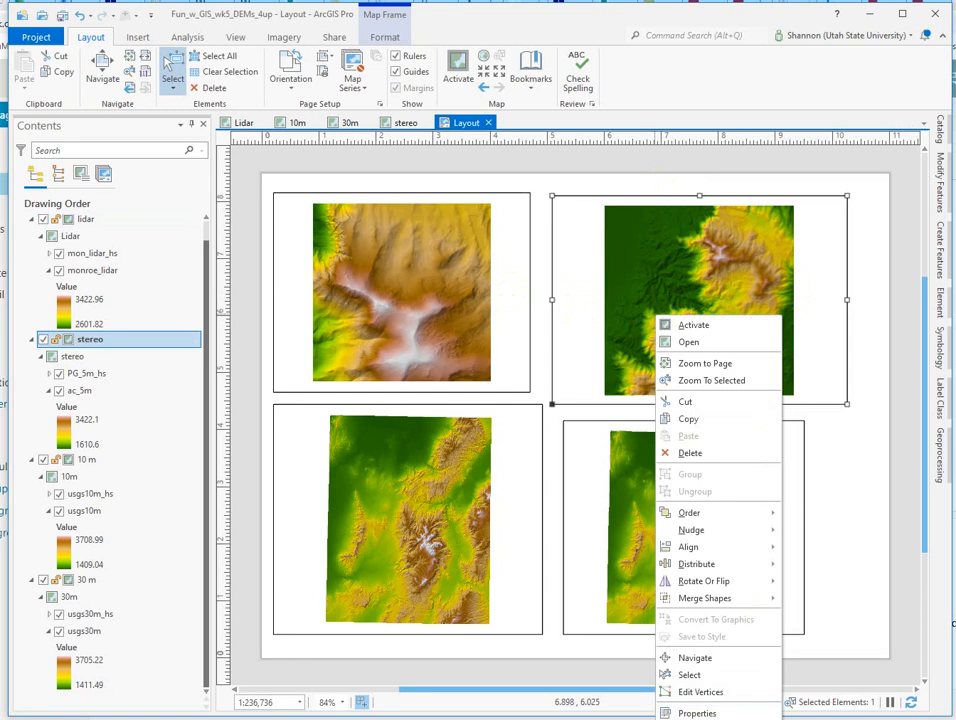
{"action": "left_click", "coordinate": [718, 713]}
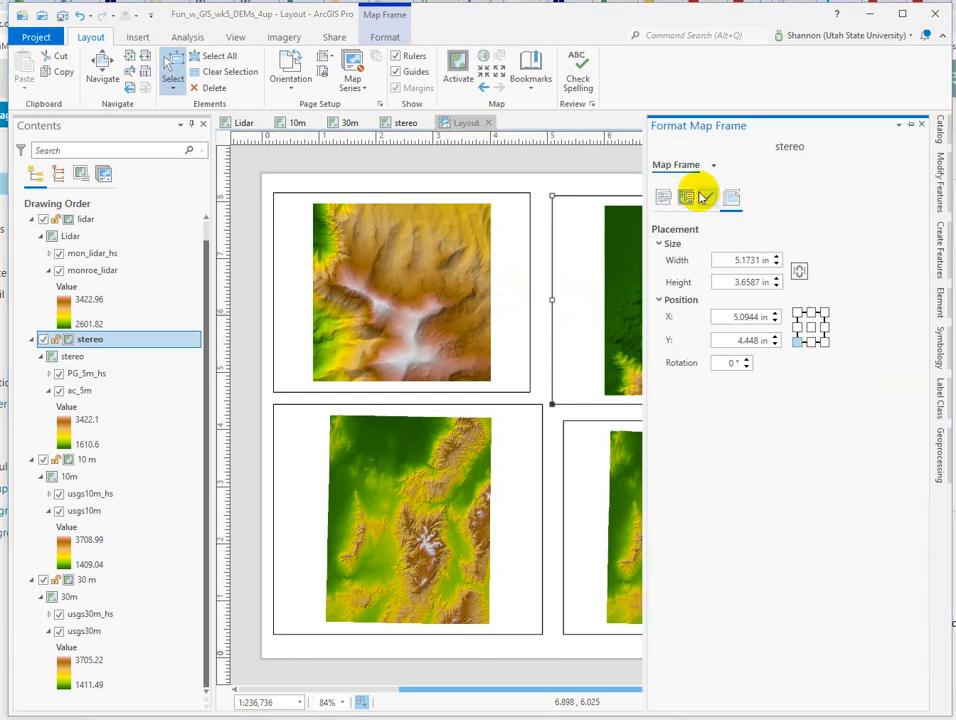
{"action": "left_click", "coordinate": [731, 258]}
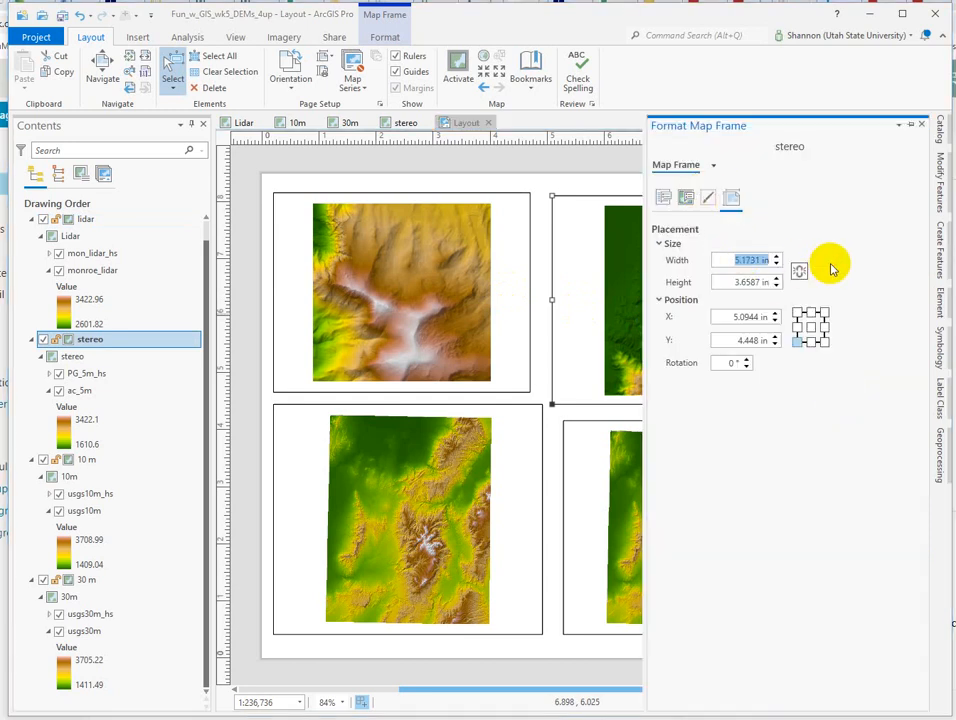
{"action": "left_click", "coordinate": [726, 282]}
{"action": "key", "text": "Return"}
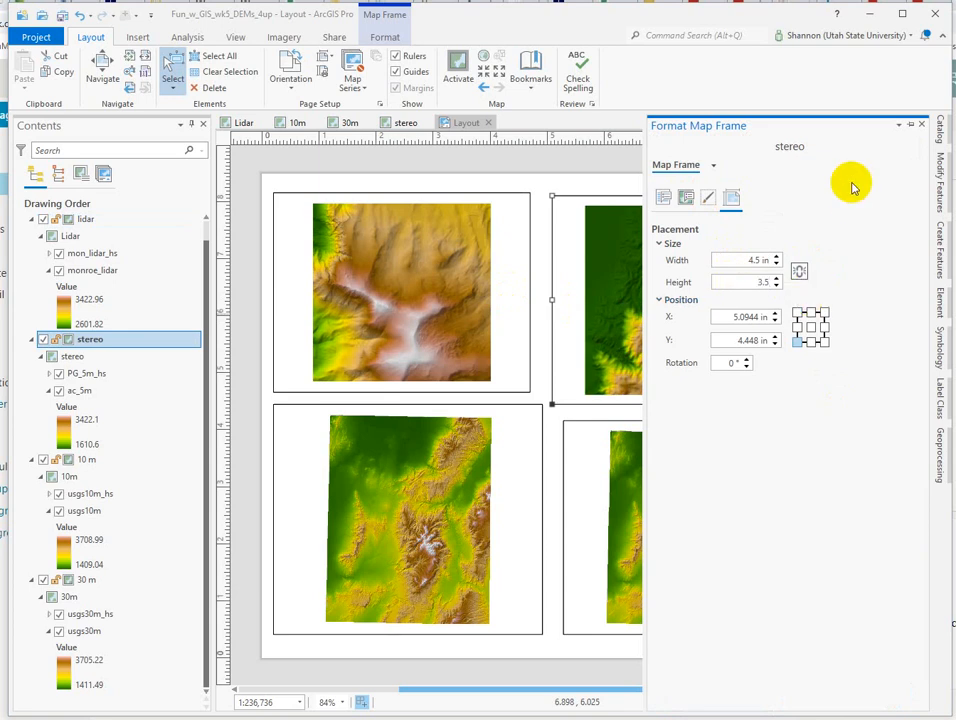
Constrain the stereo map frame with linked map frame center and scale, following the lidar frame.
{"action": "left_click", "coordinate": [689, 201]}
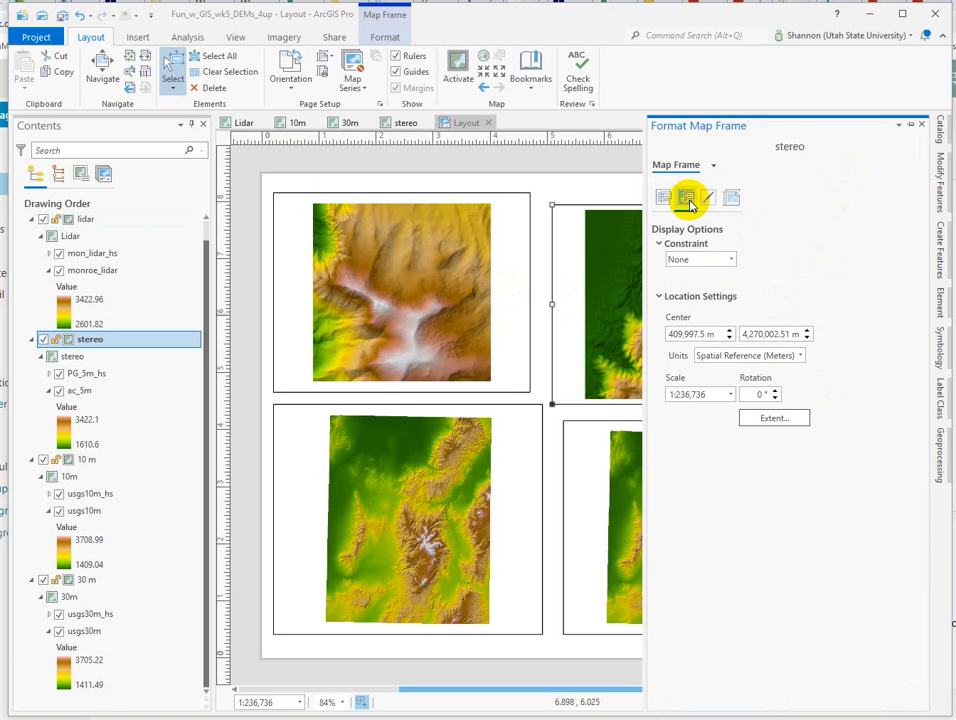
{"action": "left_click", "coordinate": [731, 259]}
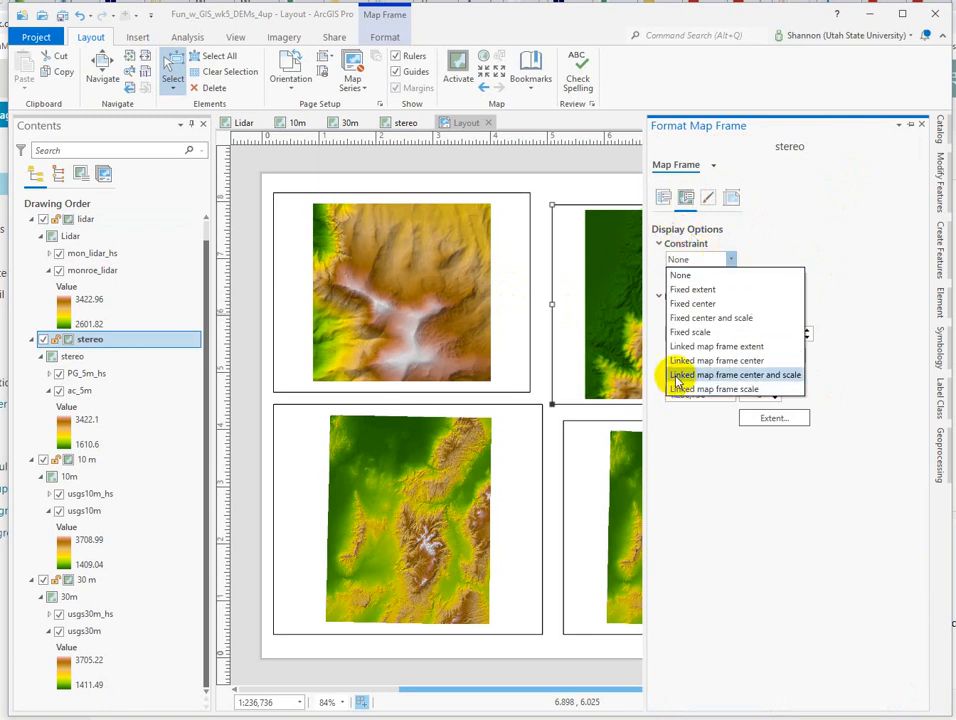
{"action": "left_click", "coordinate": [759, 376]}
{"action": "left_click", "coordinate": [759, 283]}
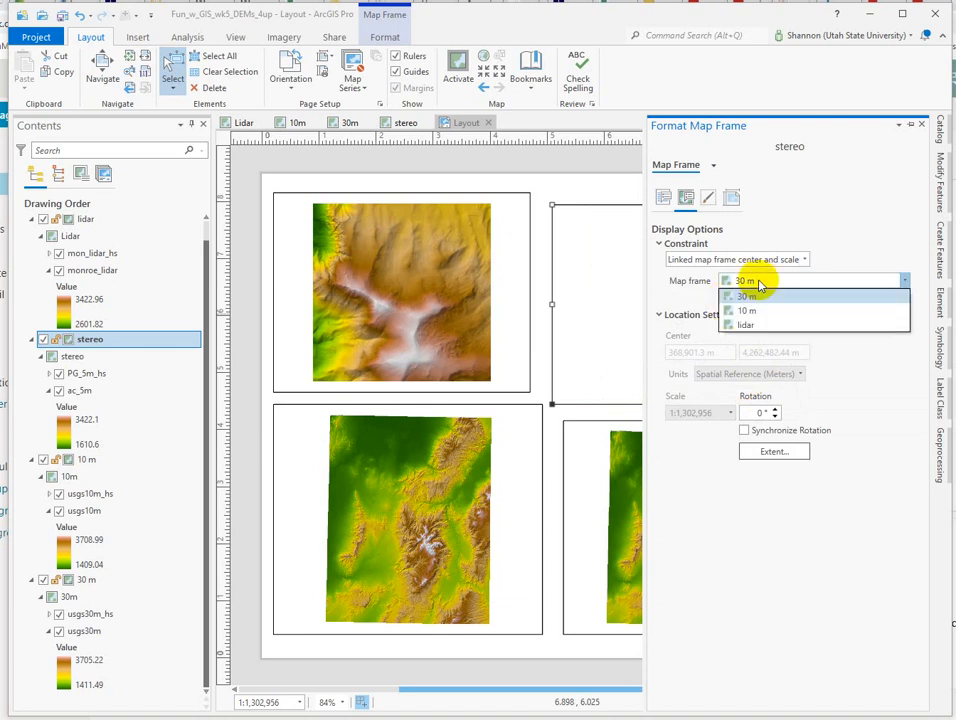
{"action": "left_click", "coordinate": [746, 327]}
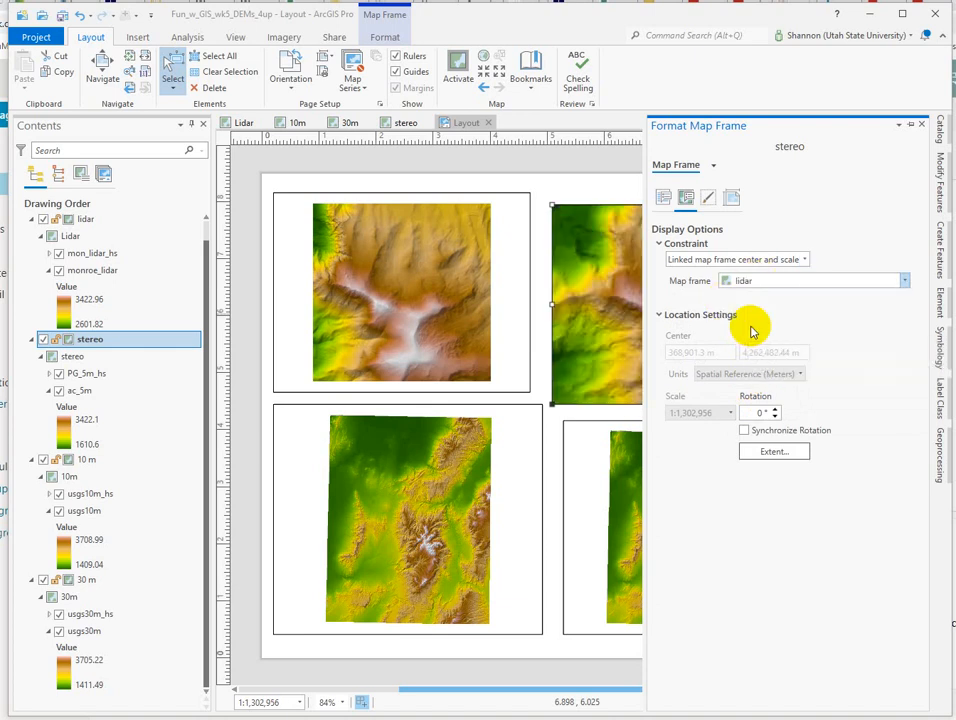
Move the stereo map frame so it lines up horizontally with the lidar frame beside it.
{"action": "left_click", "coordinate": [589, 322]}
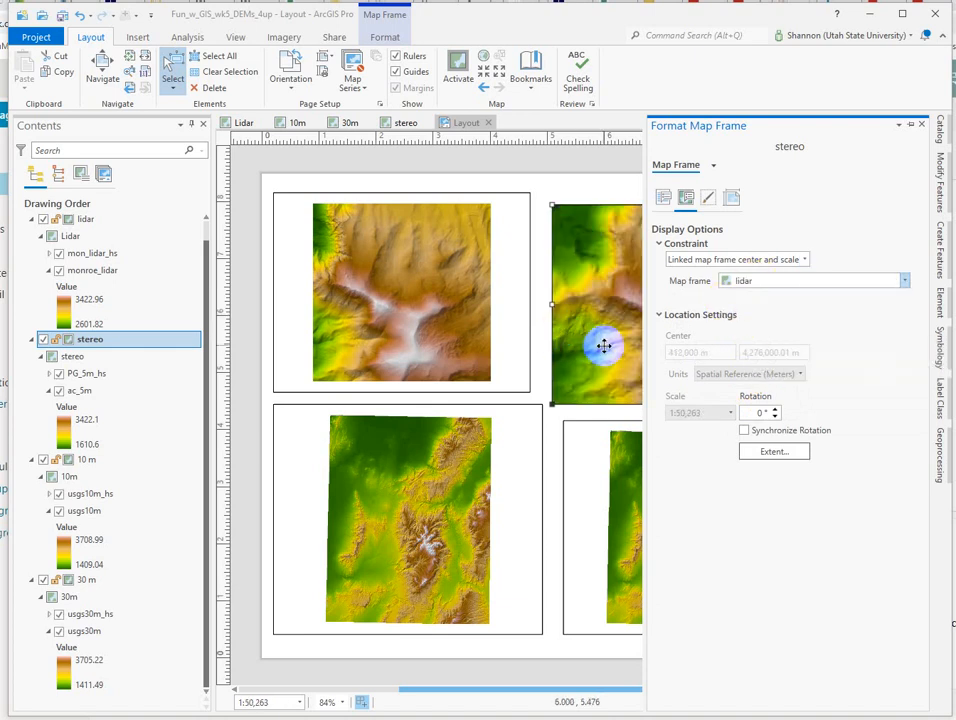
{"action": "left_click", "coordinate": [664, 347]}
{"action": "left_click_drag", "start_coordinate": [614, 347], "coordinate": [611, 338]}
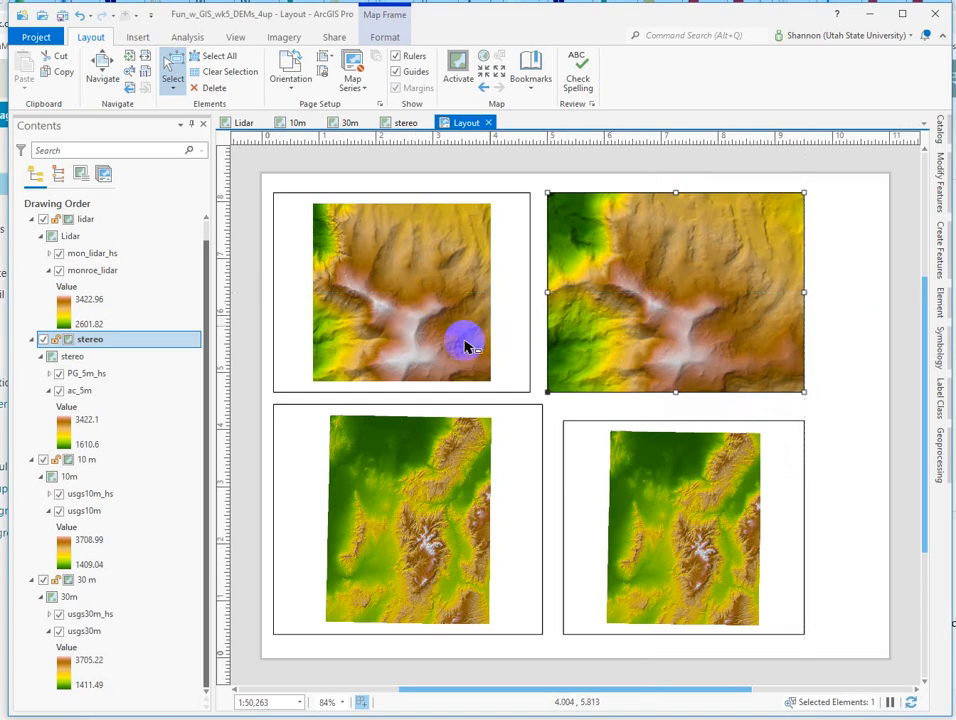
Activate the lidar map frame, zoom its map in to 1:32,168 so it fills the frame, and return to the layout.
{"action": "left_click", "coordinate": [380, 301]}
{"action": "right_click", "coordinate": [382, 300]}
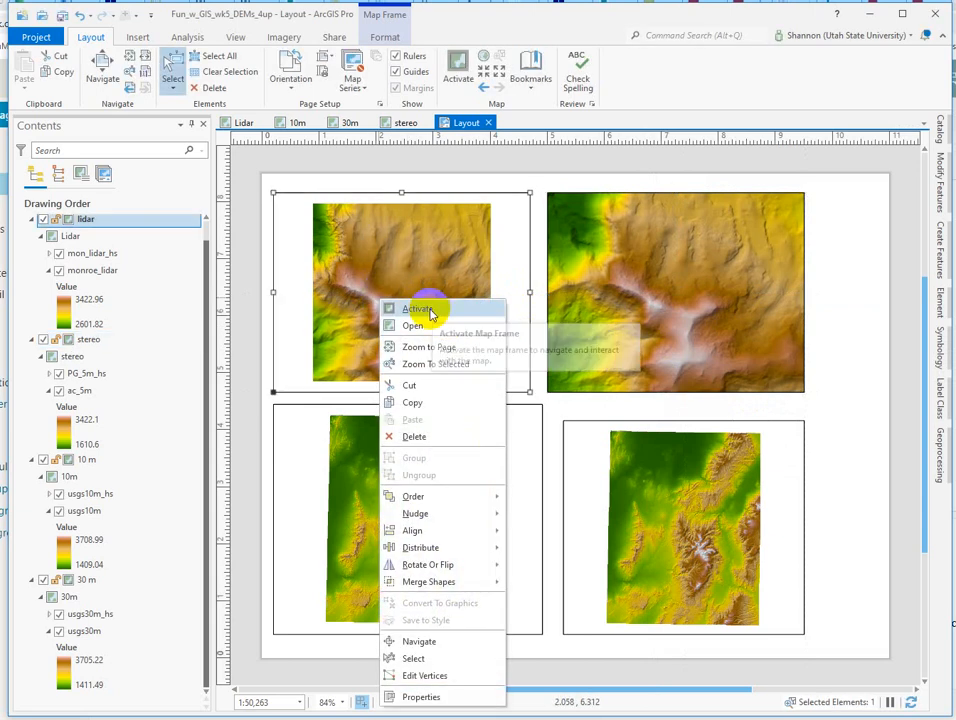
{"action": "left_click", "coordinate": [430, 312]}
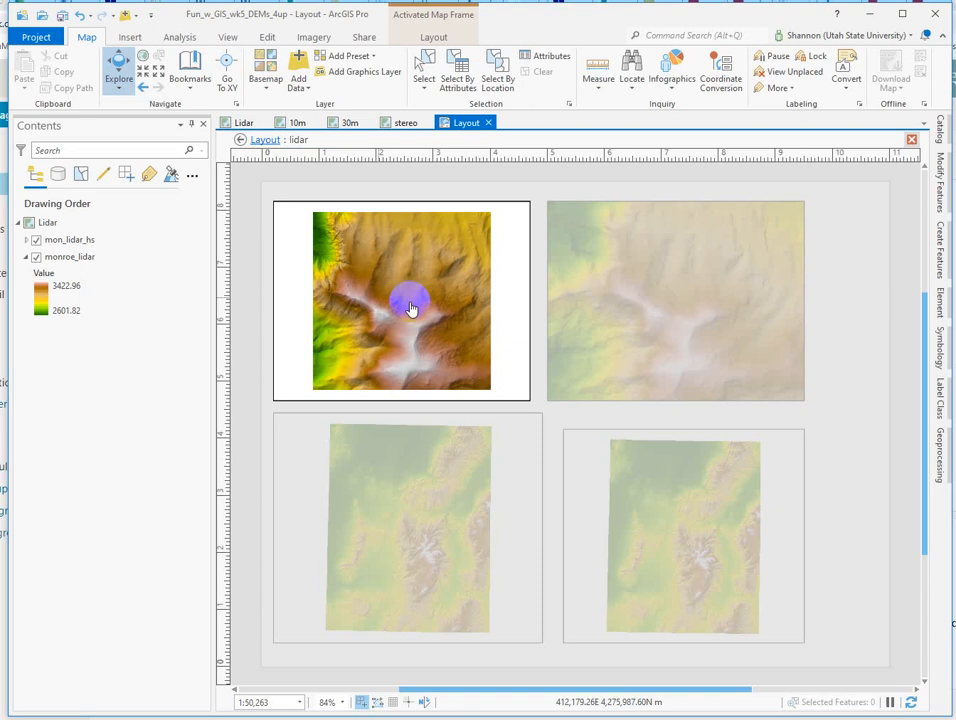
{"action": "scroll", "coordinate": [411, 308], "scroll_direction": "up", "scroll_amount": 2}
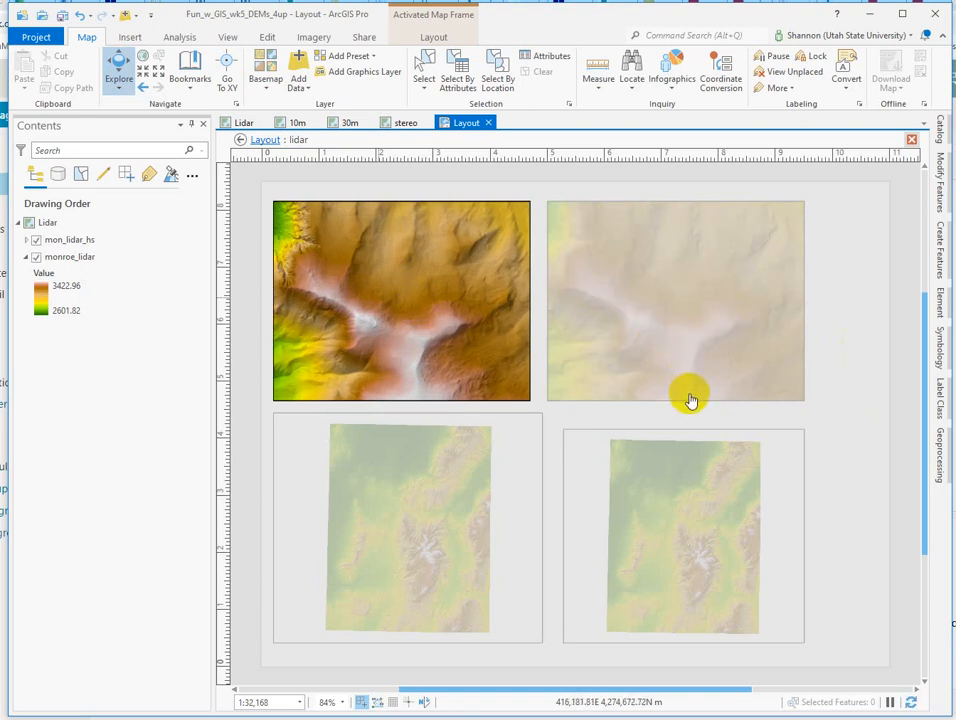
{"action": "left_click", "coordinate": [237, 141]}
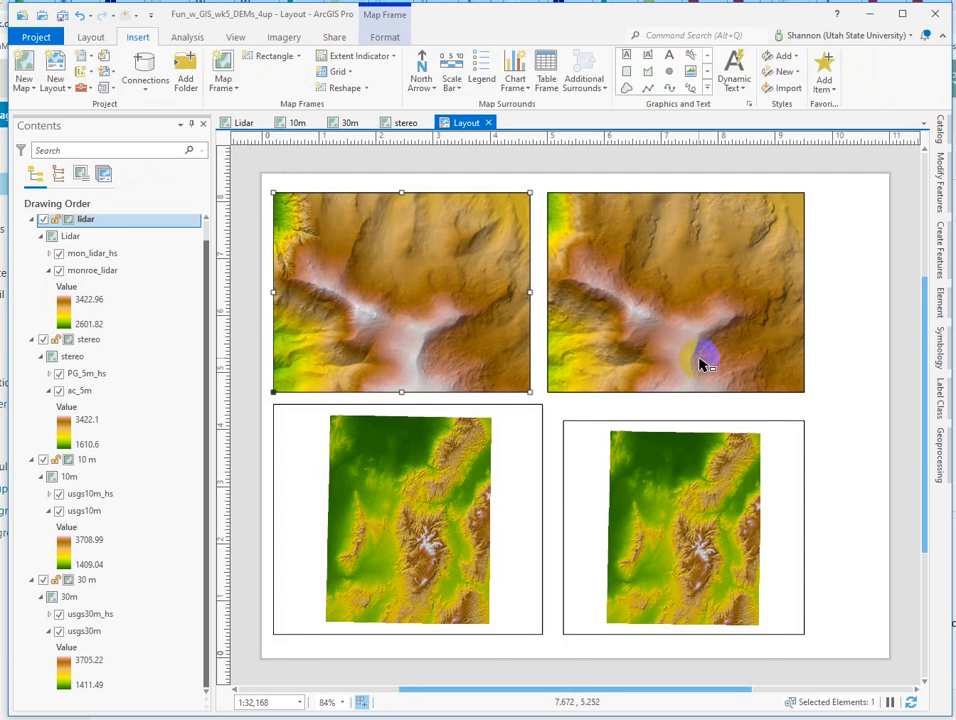
Resize the 10 m map frame to 4.5 in wide and 3.5 in high.
{"action": "left_click", "coordinate": [495, 458]}
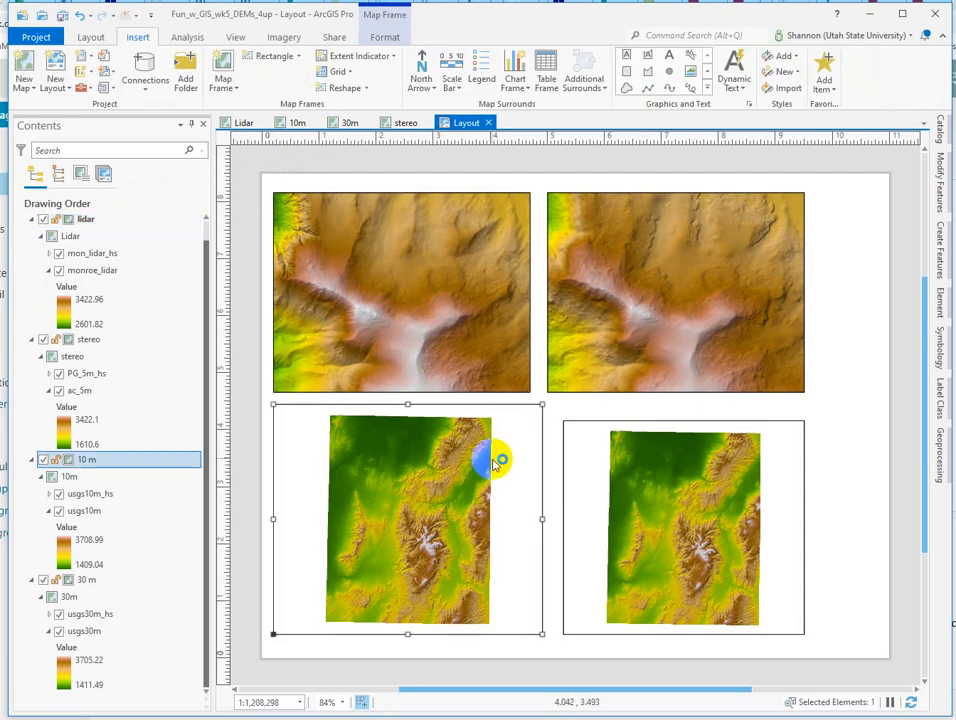
{"action": "right_click", "coordinate": [495, 458]}
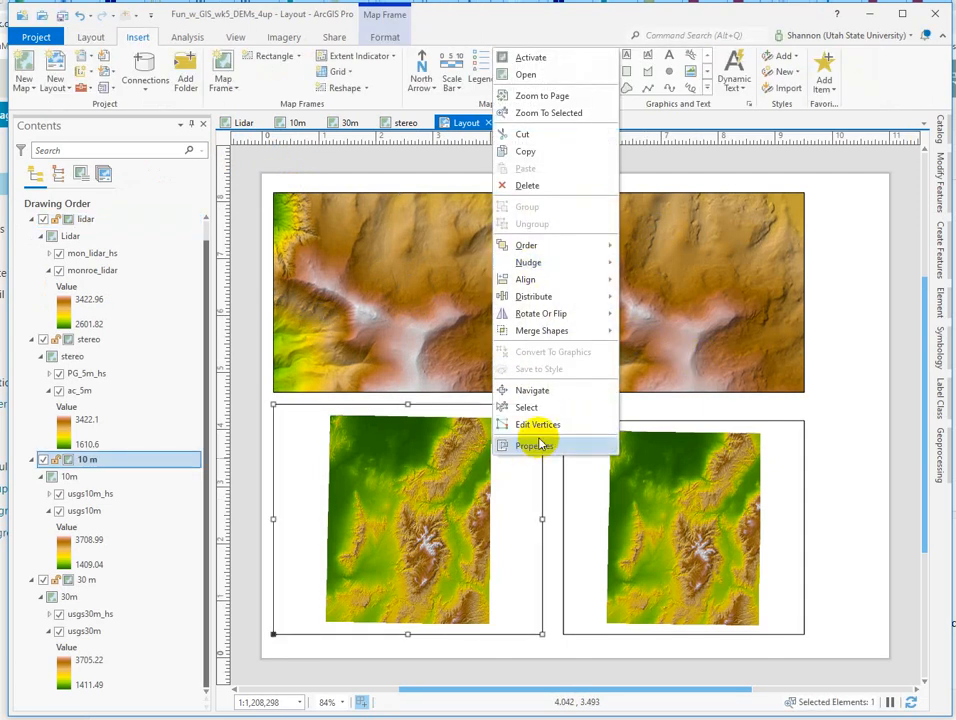
{"action": "left_click", "coordinate": [535, 446]}
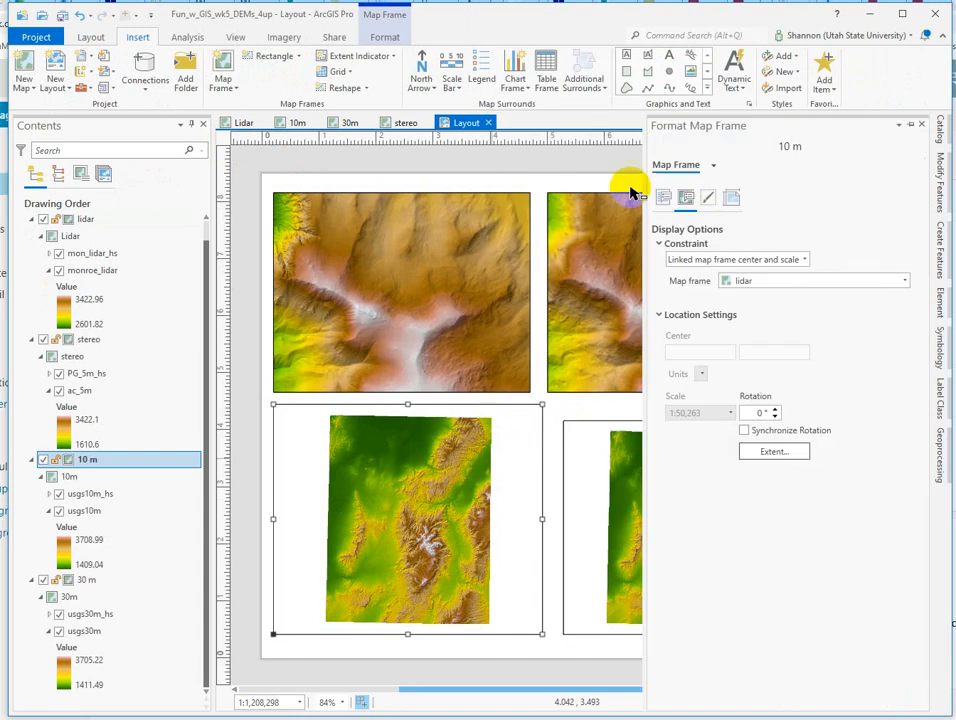
{"action": "left_click", "coordinate": [731, 197]}
{"action": "left_click", "coordinate": [722, 260]}
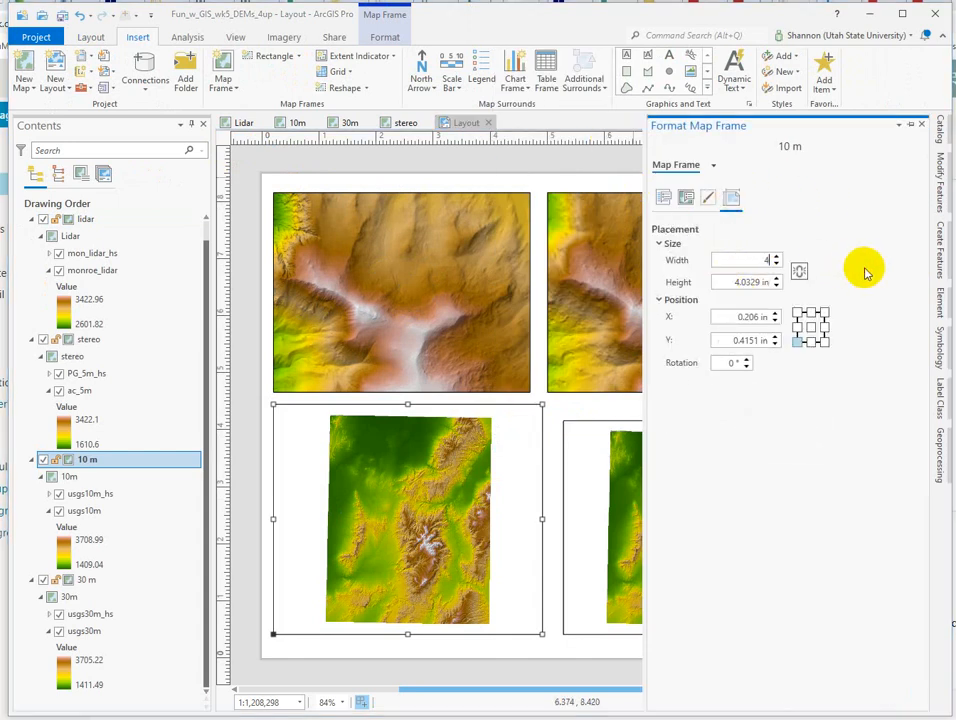
{"action": "key", "text": "Tab"}
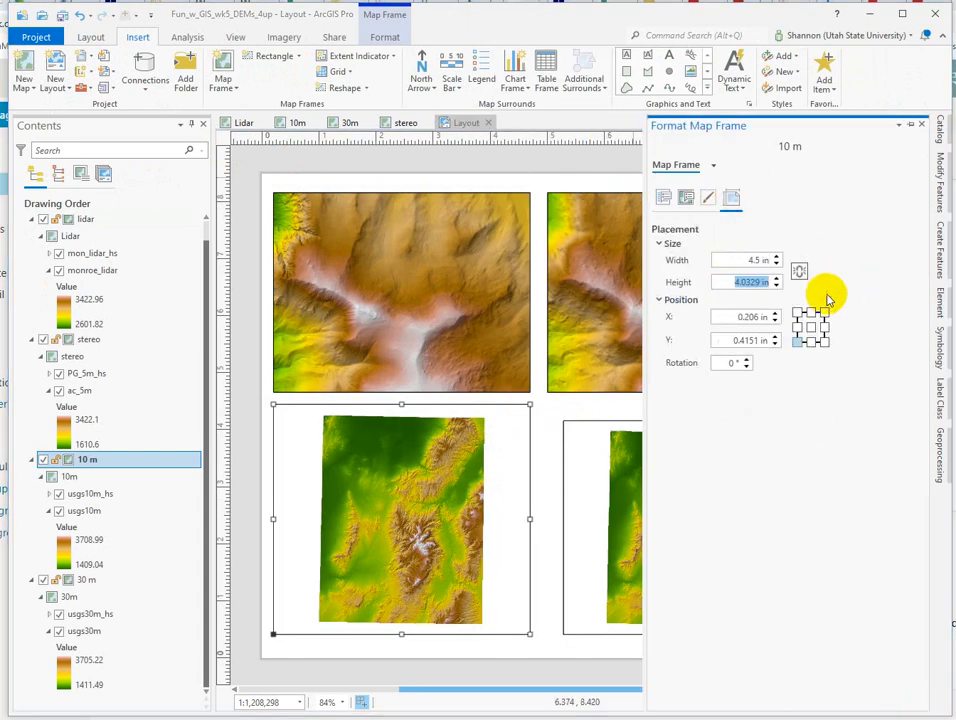
{"action": "key", "text": "Return"}
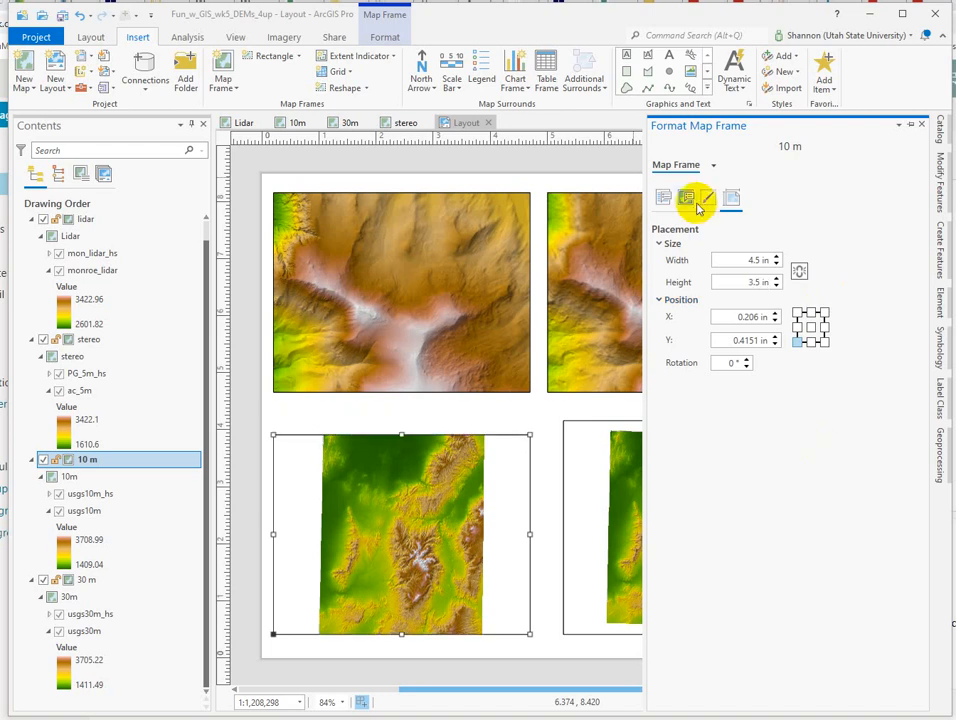
Constrain the 10 m map frame with linked map frame center and scale, following the lidar frame.
{"action": "left_click", "coordinate": [688, 197]}
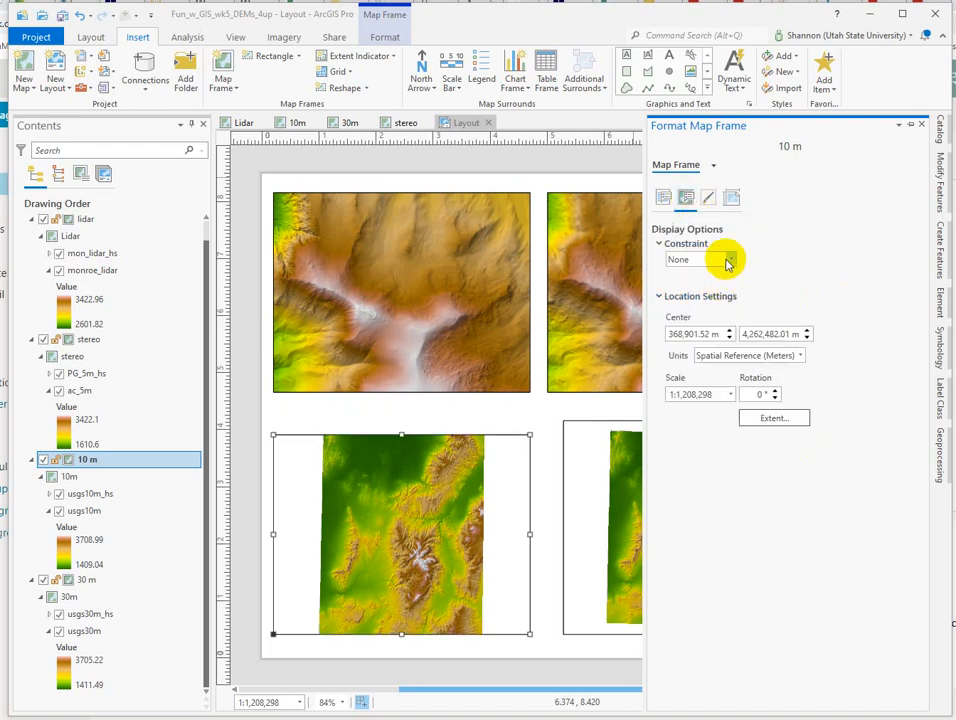
{"action": "left_click", "coordinate": [728, 260]}
{"action": "left_click", "coordinate": [735, 374]}
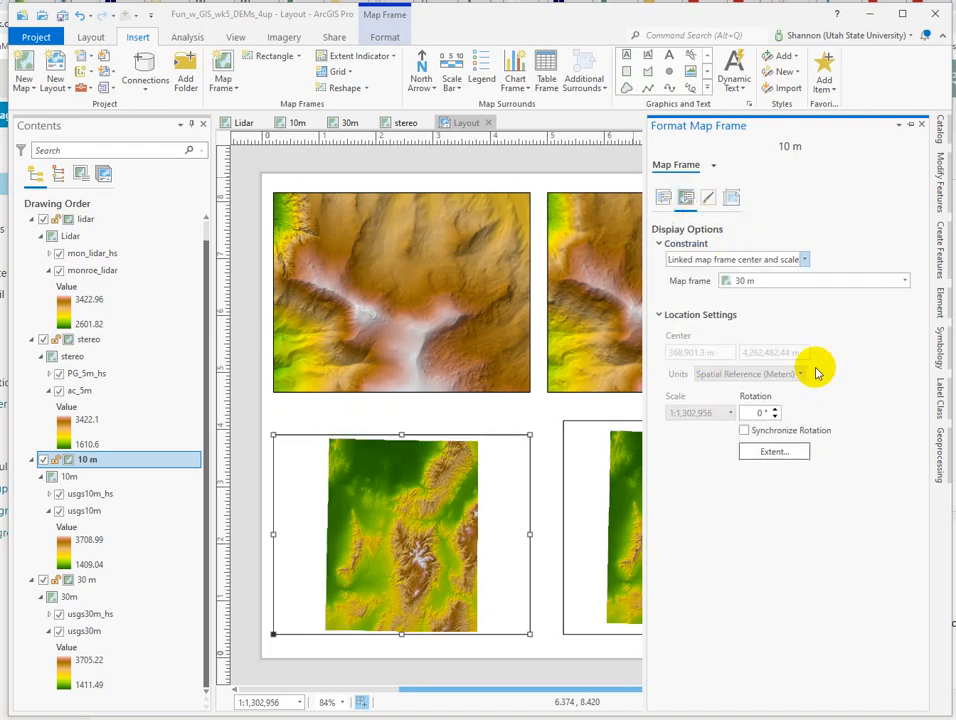
{"action": "left_click", "coordinate": [830, 281]}
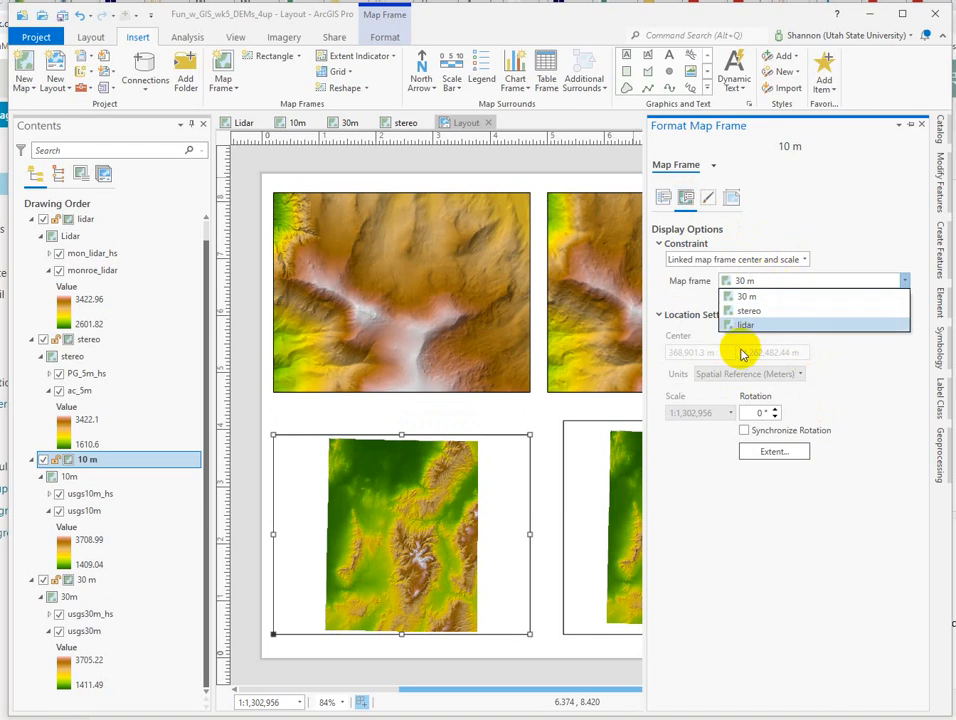
{"action": "left_click", "coordinate": [746, 327]}
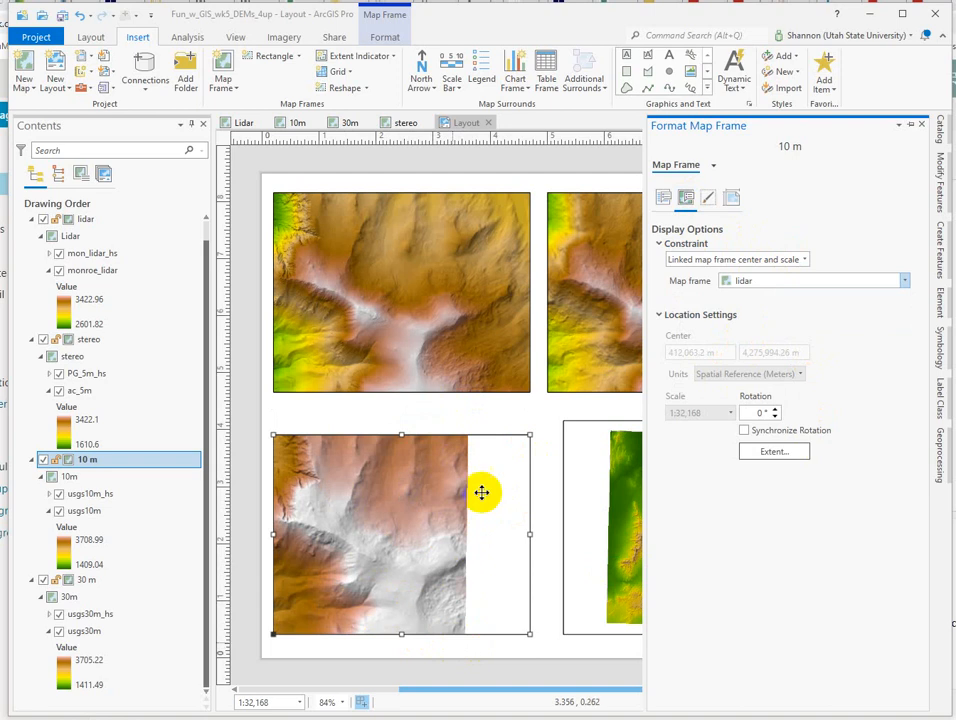
{"action": "left_click", "coordinate": [455, 361]}
{"action": "left_click_drag", "start_coordinate": [406, 212], "coordinate": [367, 277]}
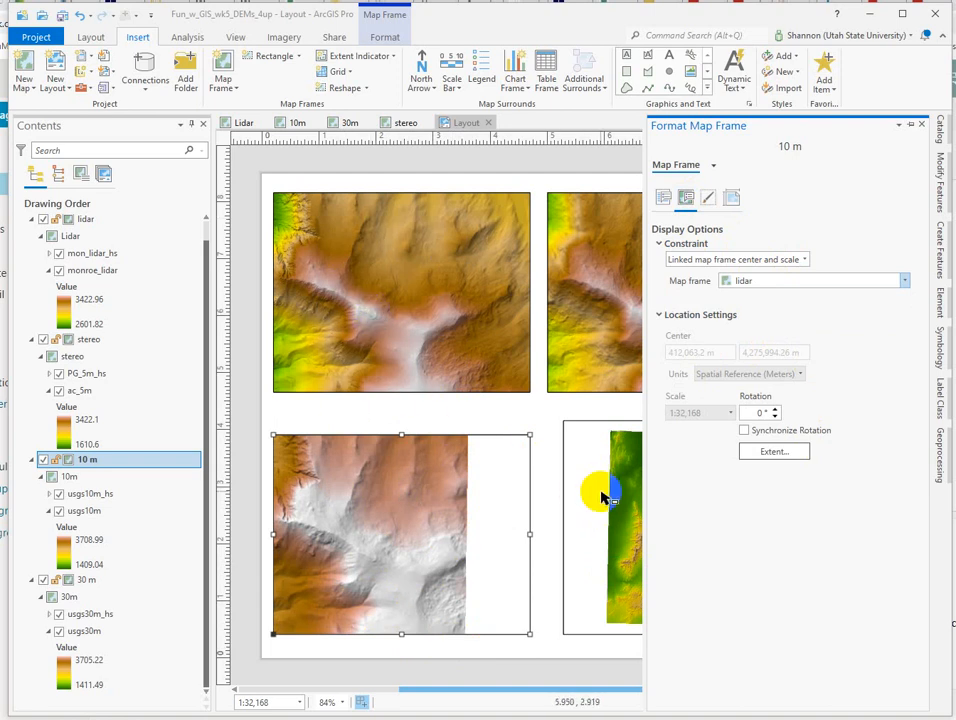
Move the 30 m map frame so it aligns under the stereo frame and level with the 10 m frame.
{"action": "left_click", "coordinate": [715, 506]}
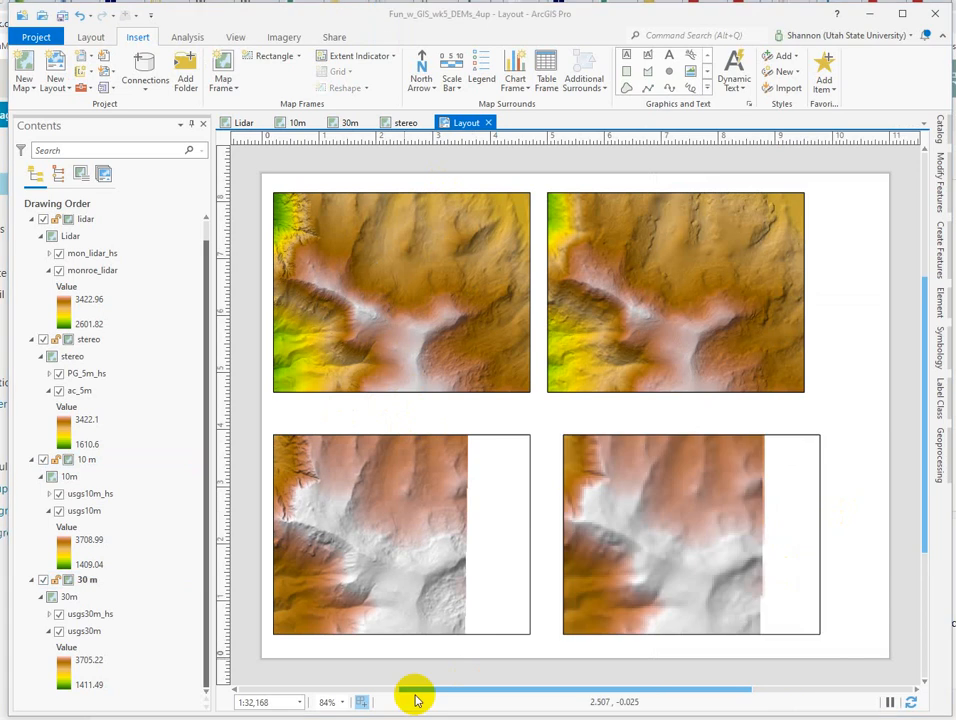
{"action": "left_click", "coordinate": [733, 500]}
{"action": "left_click_drag", "start_coordinate": [674, 487], "coordinate": [661, 493]}
Activate the lidar map frame, zoom its map in to 1:8,433 on the green northwestern slopes, and return to the layout.
{"action": "left_click", "coordinate": [443, 480]}
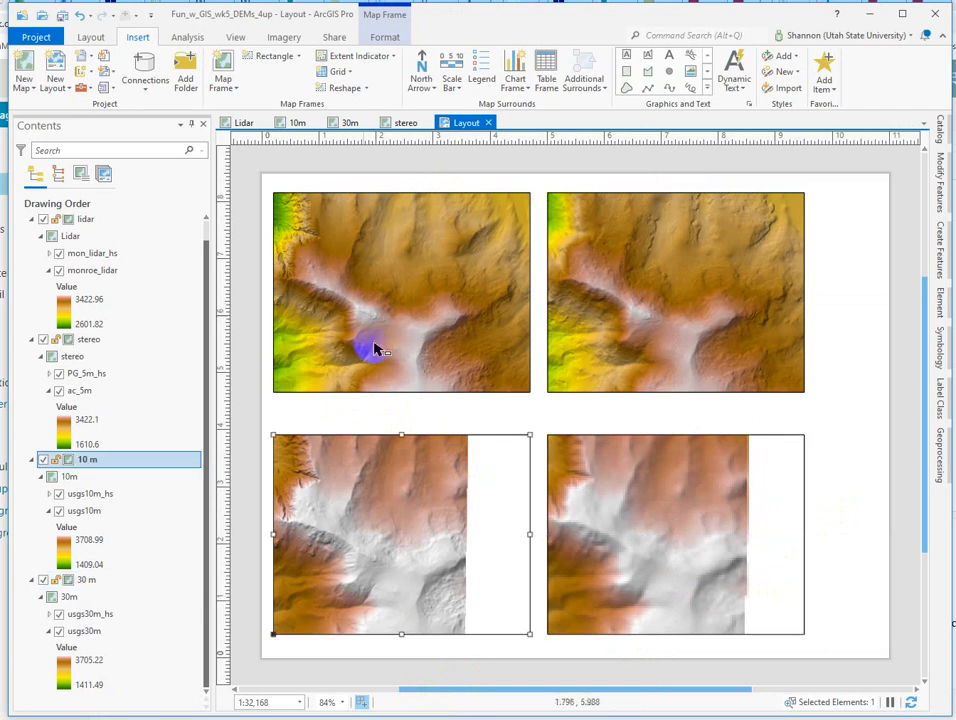
{"action": "left_click", "coordinate": [385, 287]}
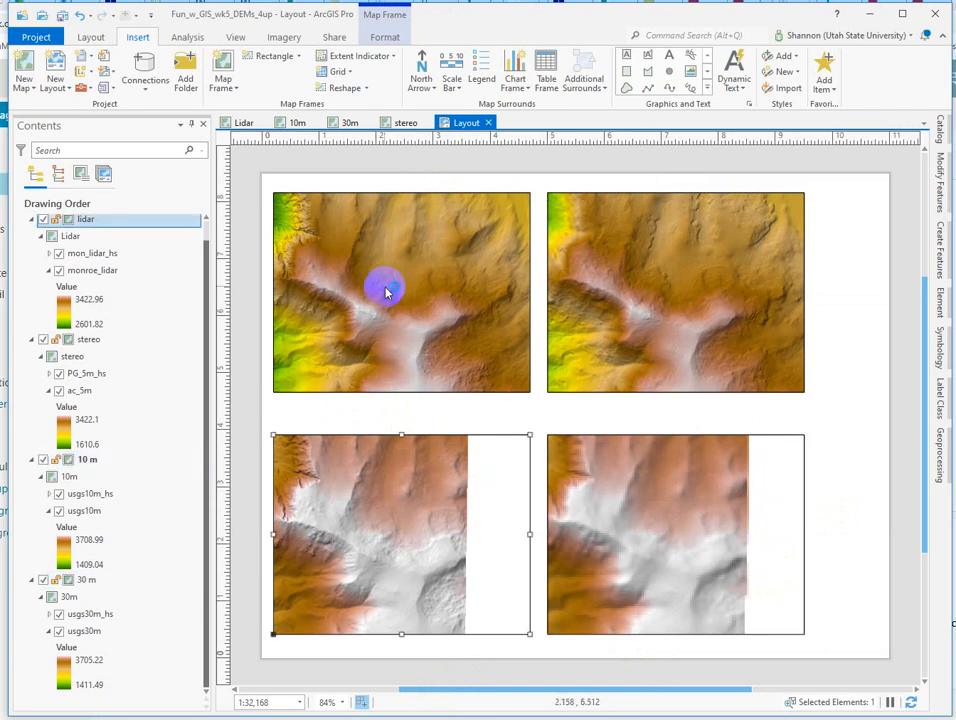
{"action": "right_click", "coordinate": [386, 289]}
{"action": "left_click", "coordinate": [424, 299]}
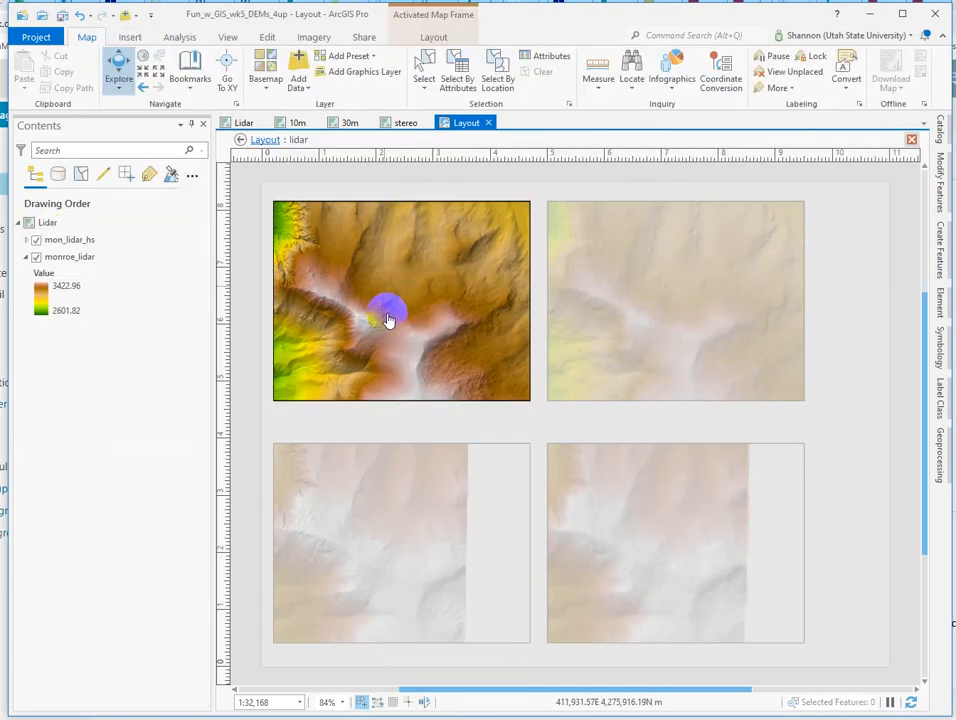
{"action": "left_click_drag", "start_coordinate": [330, 286], "coordinate": [481, 298]}
{"action": "scroll", "coordinate": [385, 303], "scroll_direction": "up", "scroll_amount": 4}
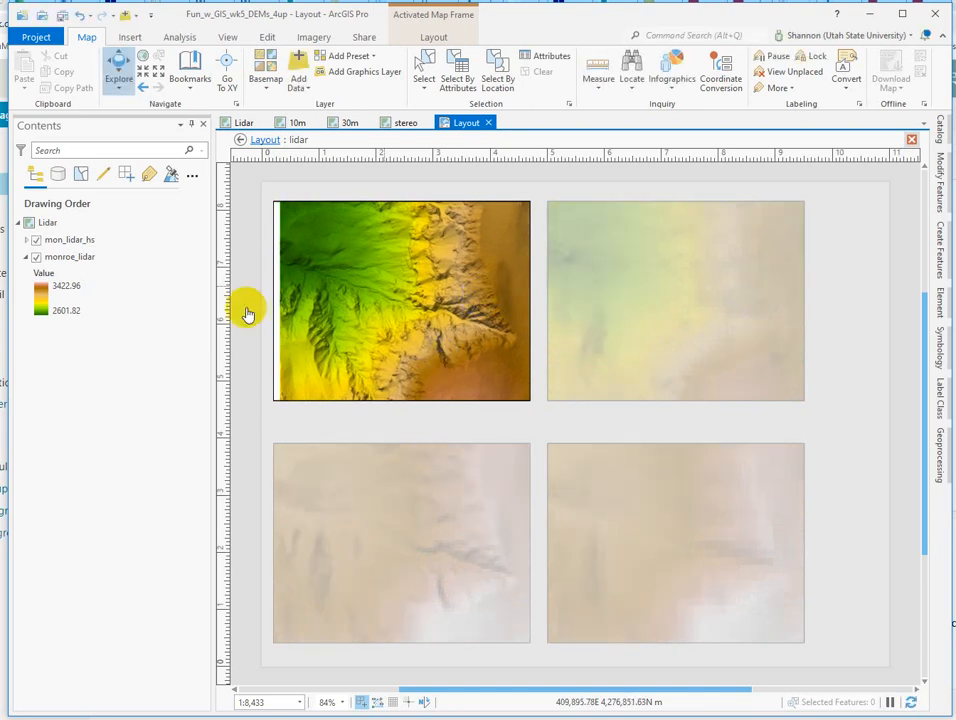
{"action": "left_click", "coordinate": [243, 140]}
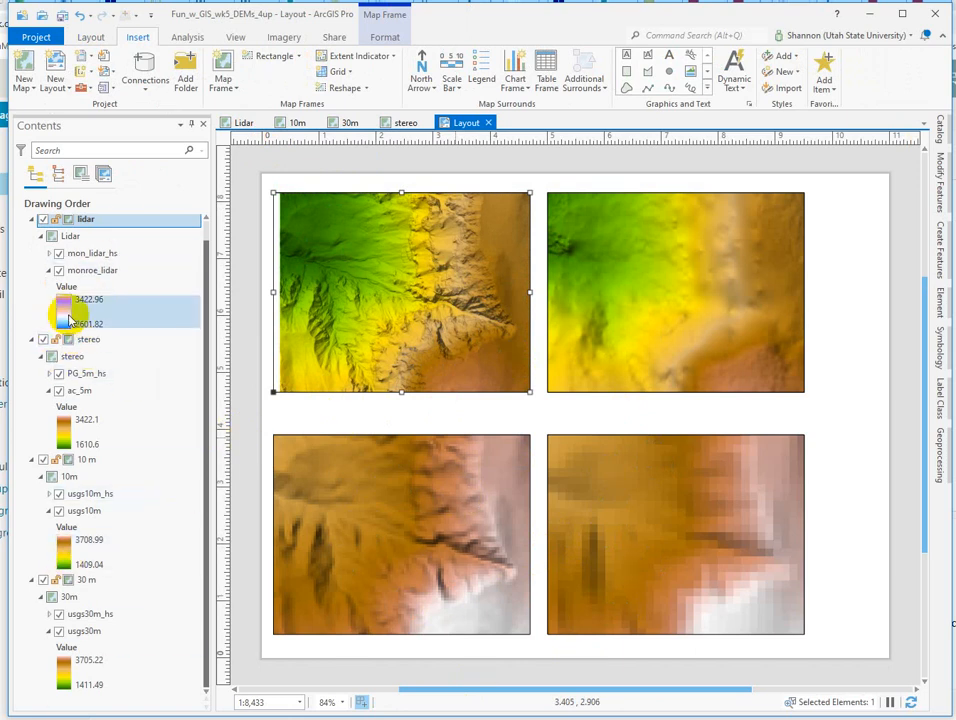
Examine the legend value ranges of the lidar, stereo, 10 m and 30 m layers, including the lidar hillshade.
{"action": "left_click", "coordinate": [49, 254]}
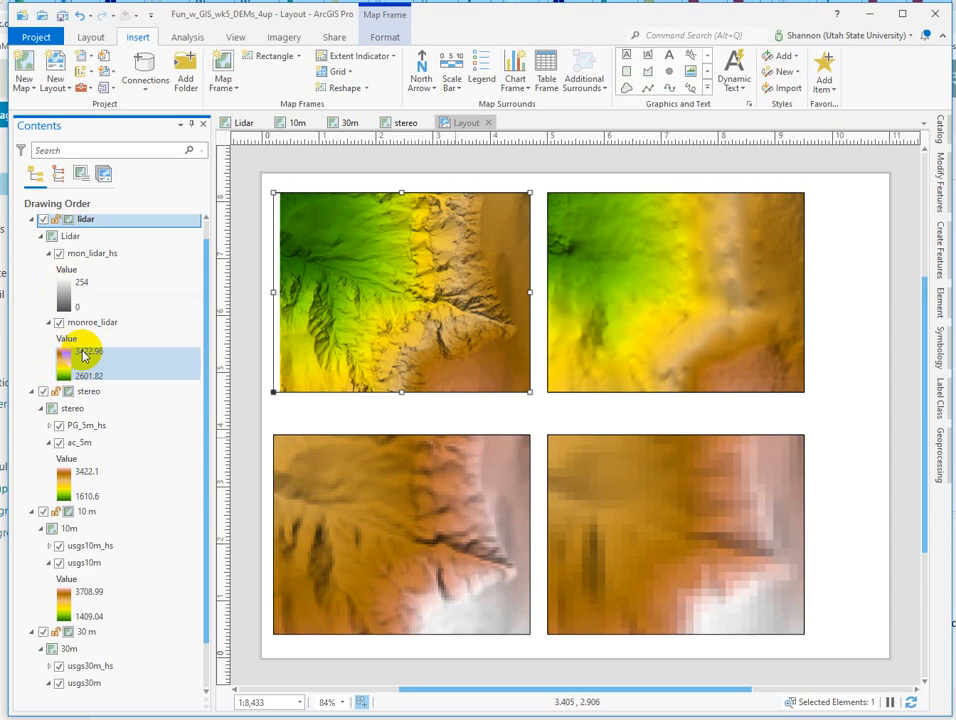
{"action": "left_click", "coordinate": [47, 255]}
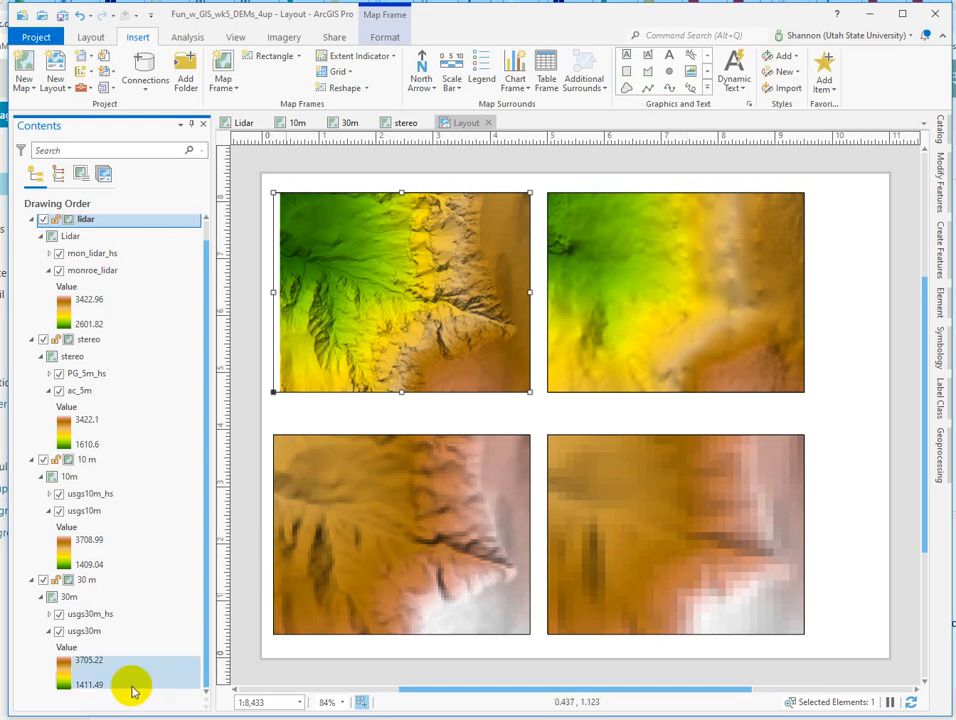
{"action": "left_click", "coordinate": [91, 686]}
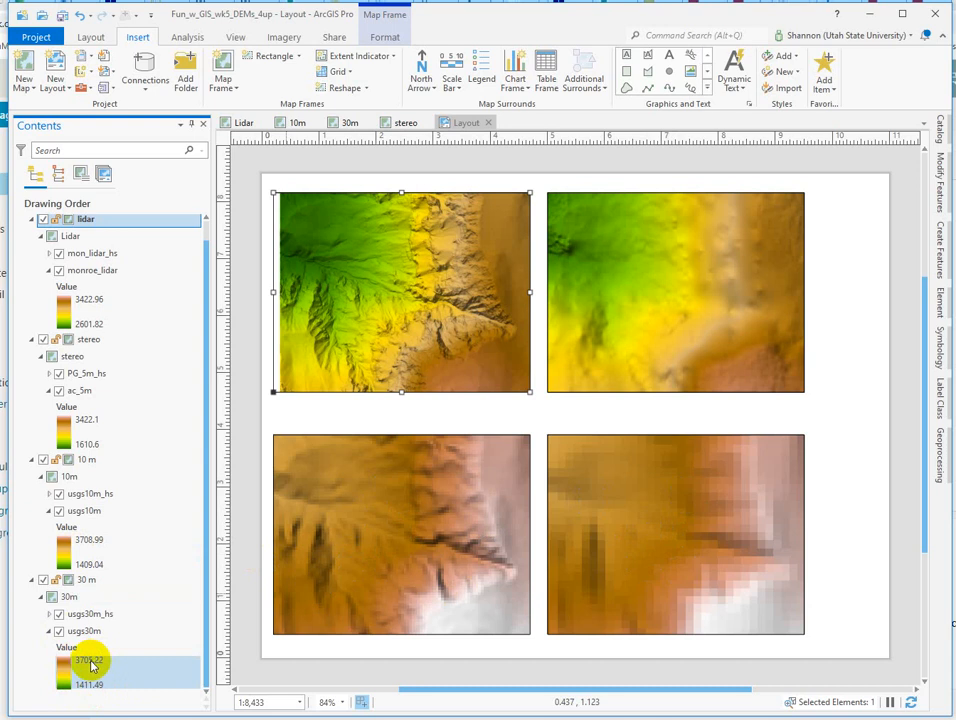
{"action": "left_click", "coordinate": [99, 547]}
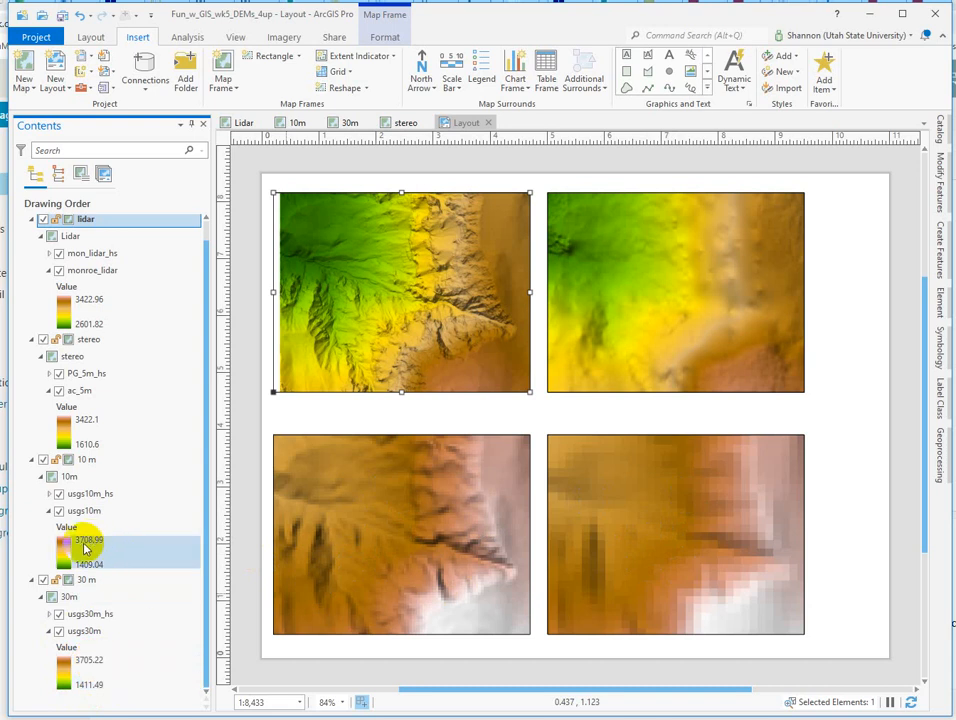
{"action": "left_click", "coordinate": [92, 581]}
{"action": "left_click_drag", "start_coordinate": [92, 579], "coordinate": [125, 690]}
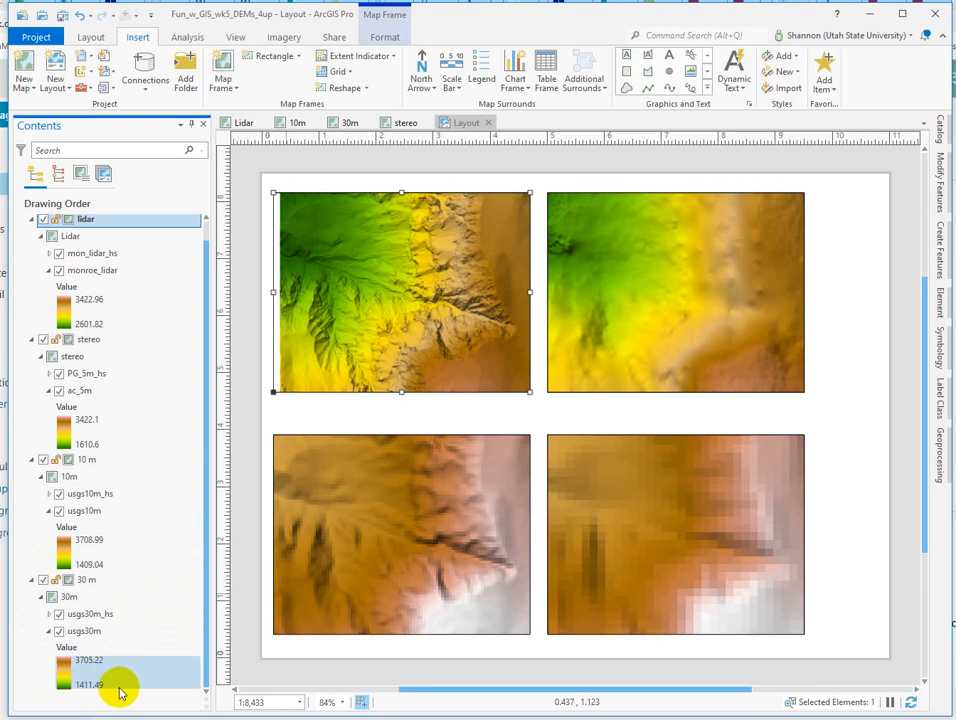
{"action": "left_click_drag", "start_coordinate": [120, 690], "coordinate": [95, 697]}
{"action": "left_click", "coordinate": [86, 686]}
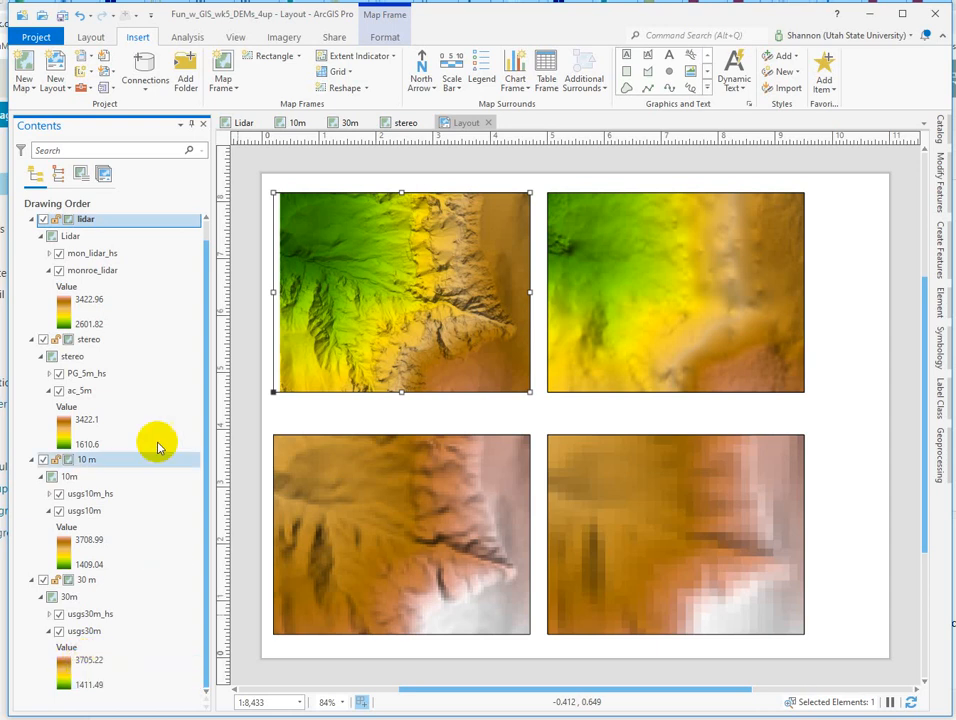
{"action": "left_click", "coordinate": [143, 358]}
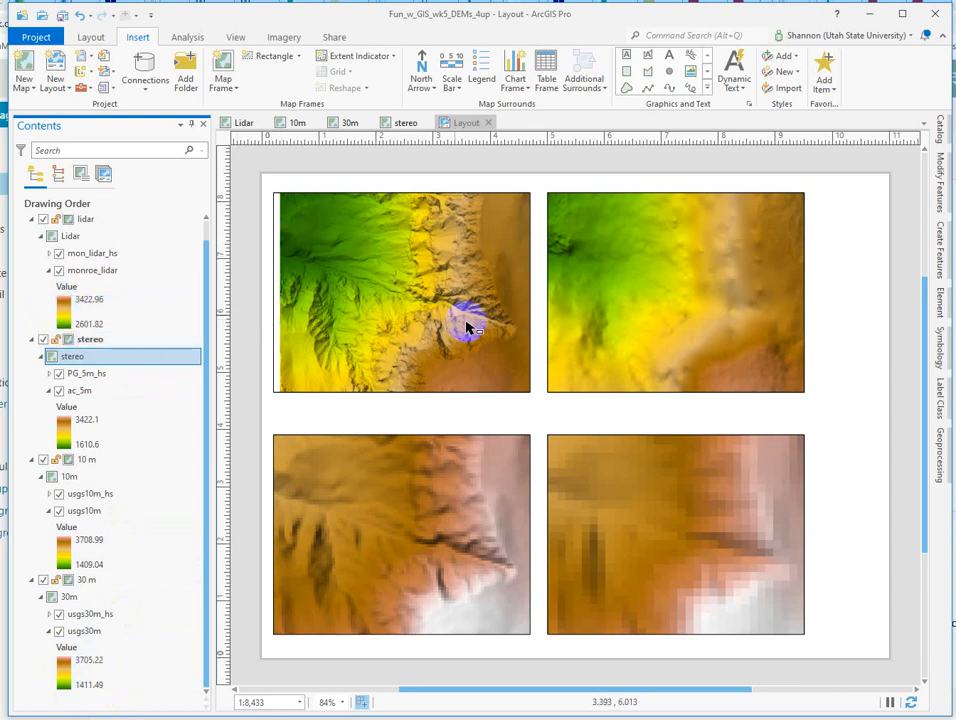
Zoom the lidar map frame to the full extent of the monroe_lidar layer.
{"action": "scroll", "coordinate": [422, 305], "scroll_direction": "down", "scroll_amount": 4}
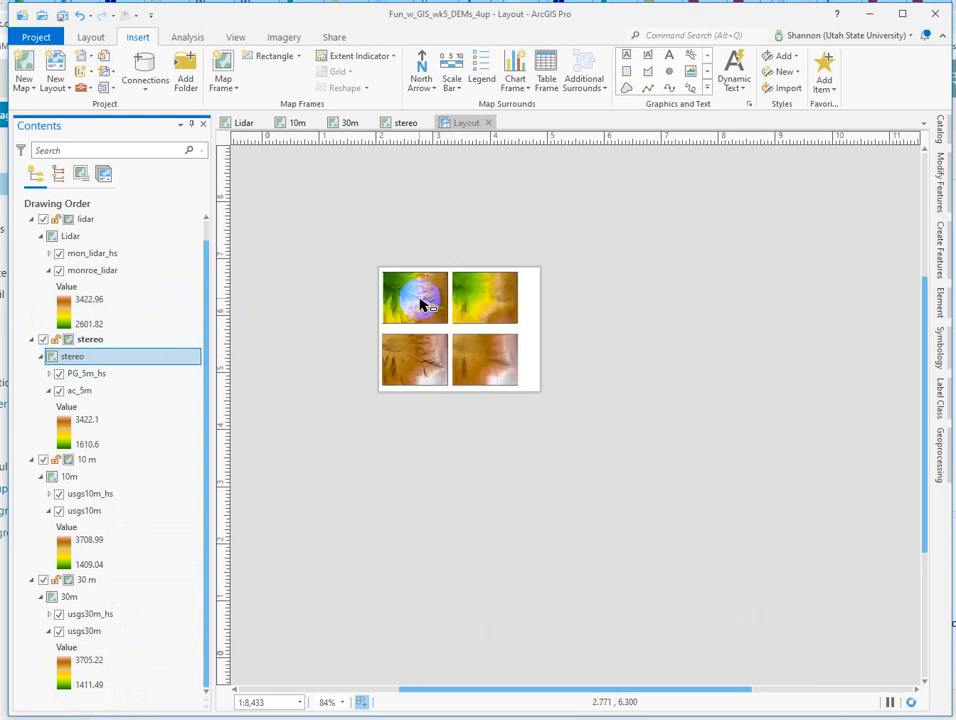
{"action": "scroll", "coordinate": [422, 305], "scroll_direction": "up", "scroll_amount": 4}
{"action": "right_click", "coordinate": [422, 305]}
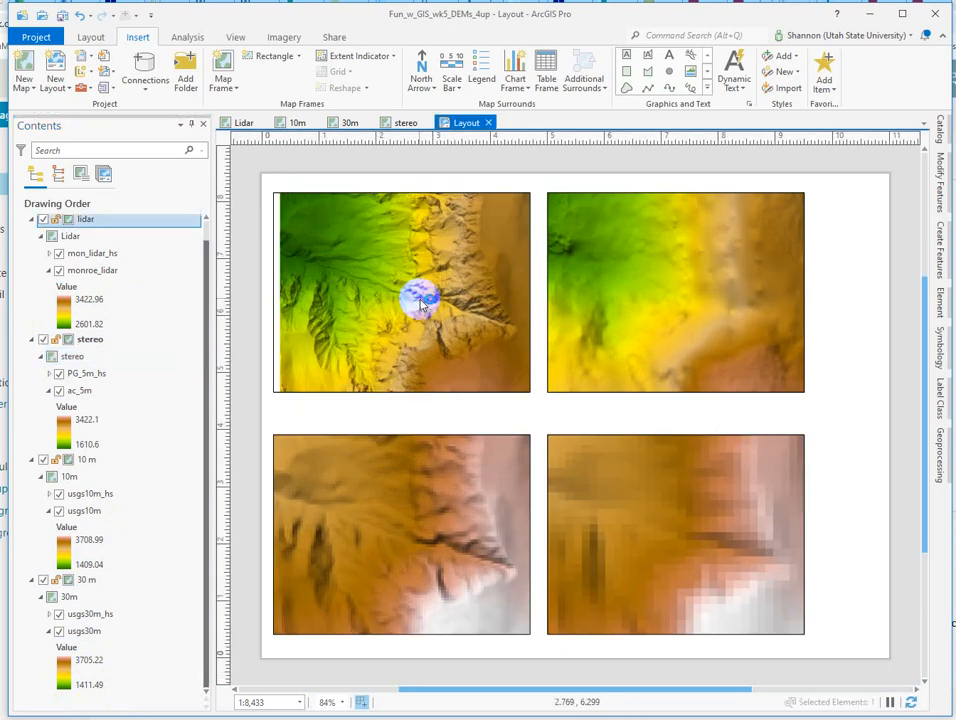
{"action": "right_click", "coordinate": [82, 271]}
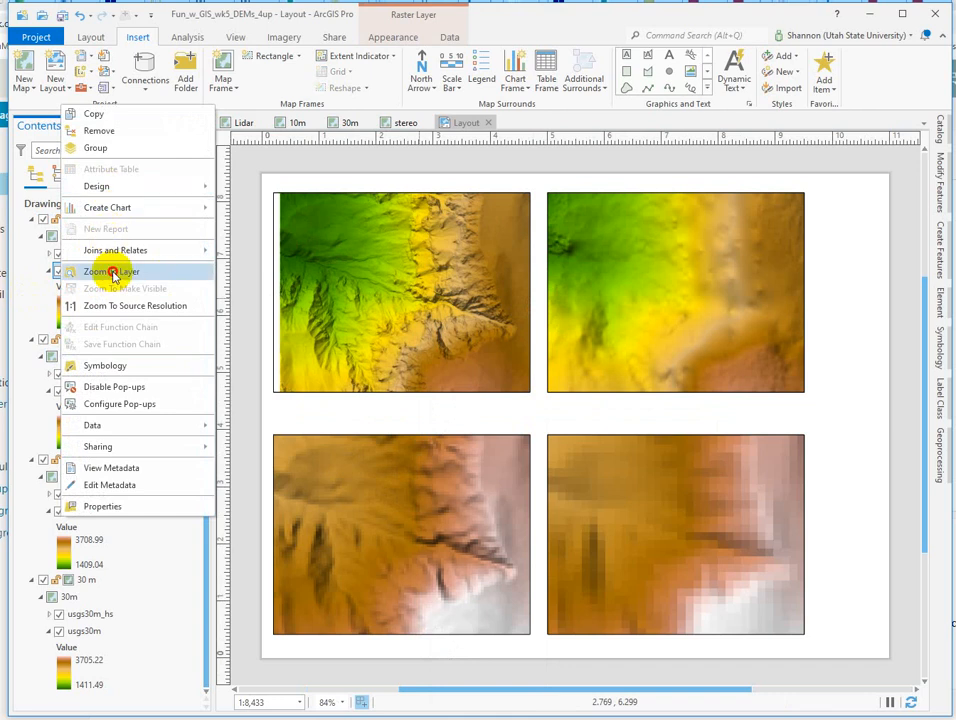
{"action": "left_click", "coordinate": [111, 271]}
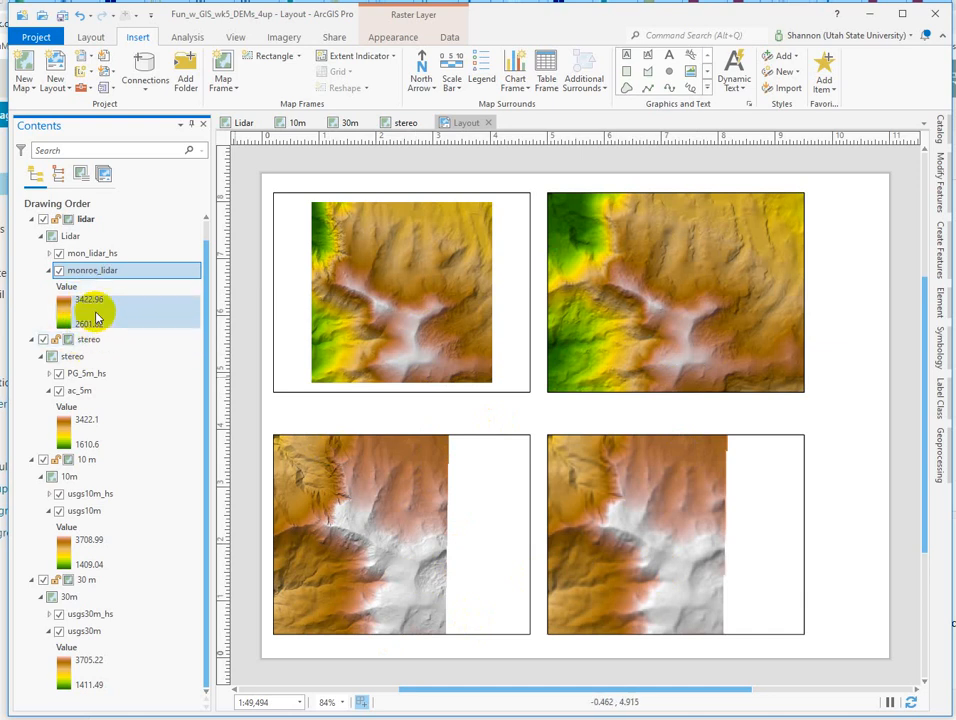
Activate the lidar map frame, zoom its map in to 1:5,314 on the eroded northwestern ridge, and return to the layout.
{"action": "right_click", "coordinate": [327, 258]}
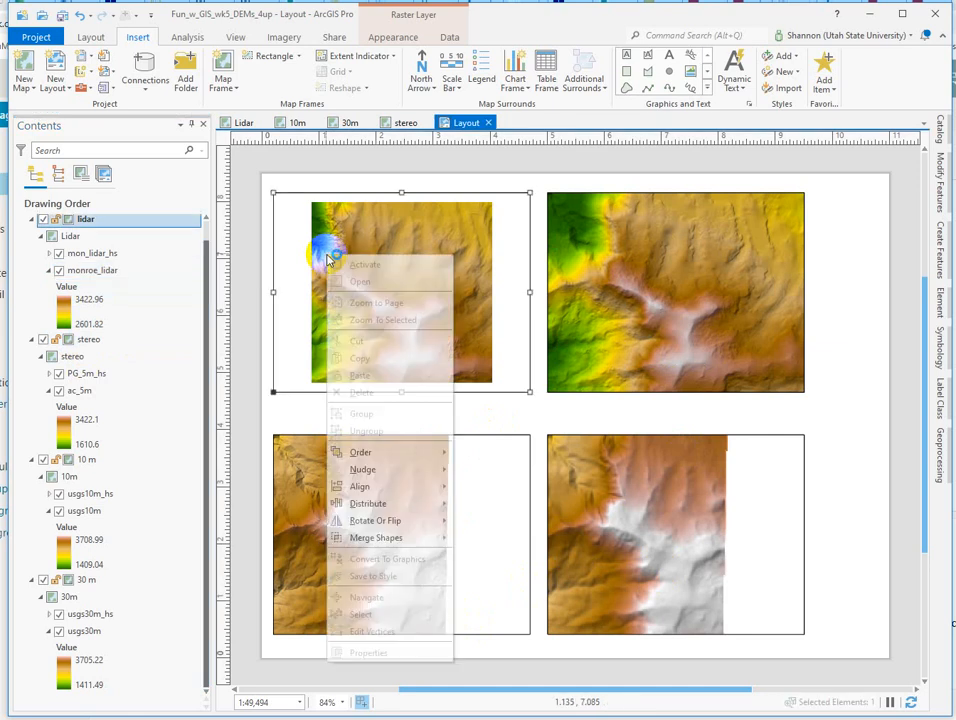
{"action": "left_click", "coordinate": [340, 266]}
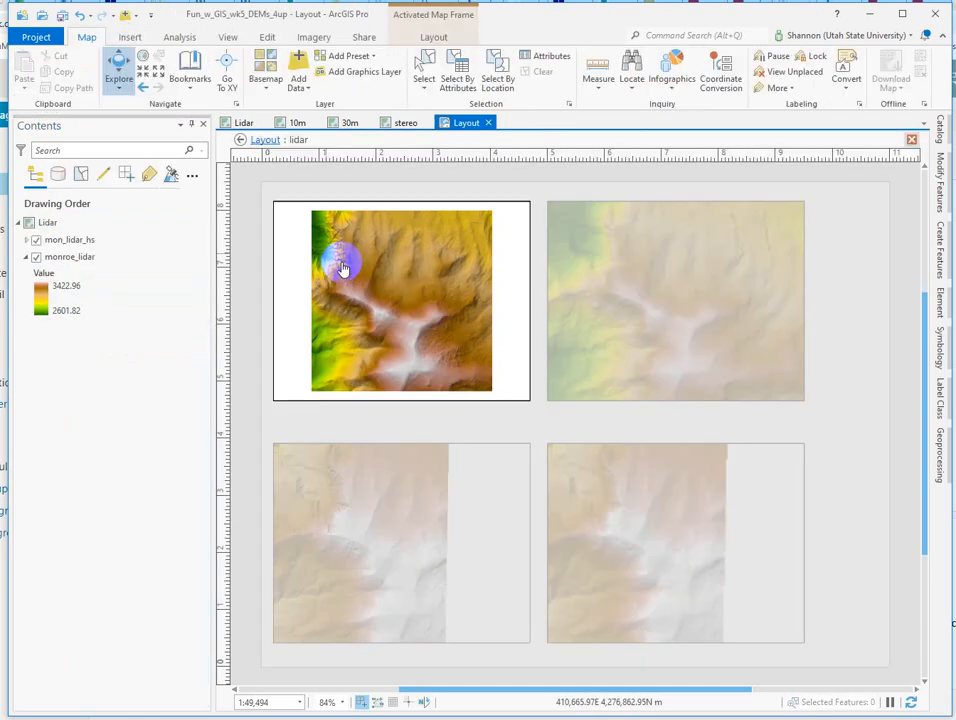
{"action": "scroll", "coordinate": [343, 266], "scroll_direction": "up", "scroll_amount": 5}
{"action": "left_click_drag", "start_coordinate": [343, 267], "coordinate": [453, 328]}
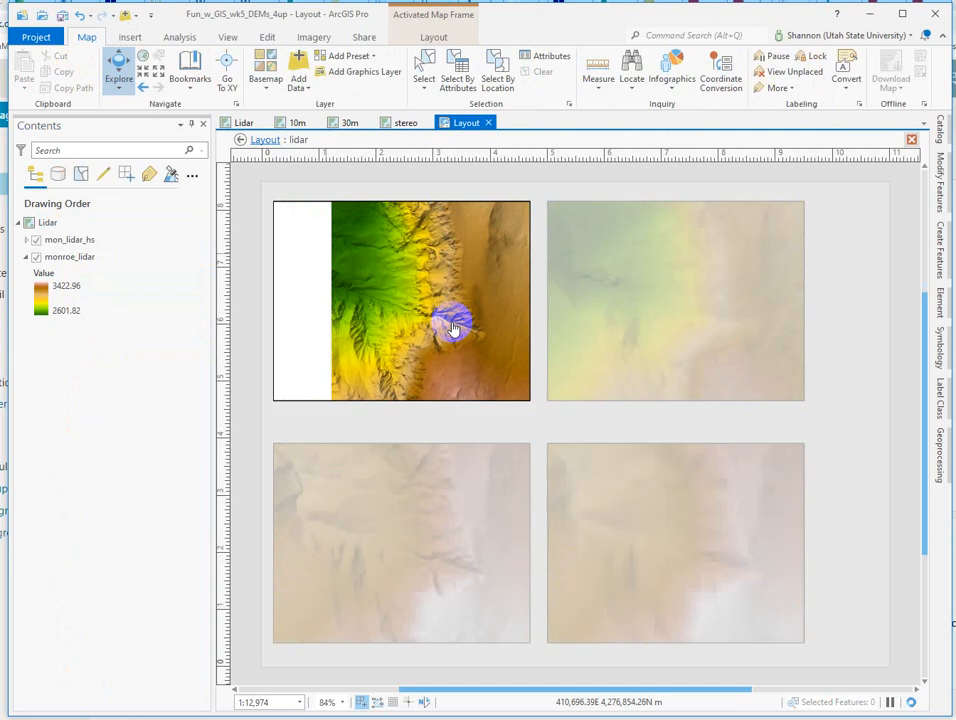
{"action": "left_click_drag", "start_coordinate": [453, 328], "coordinate": [340, 383]}
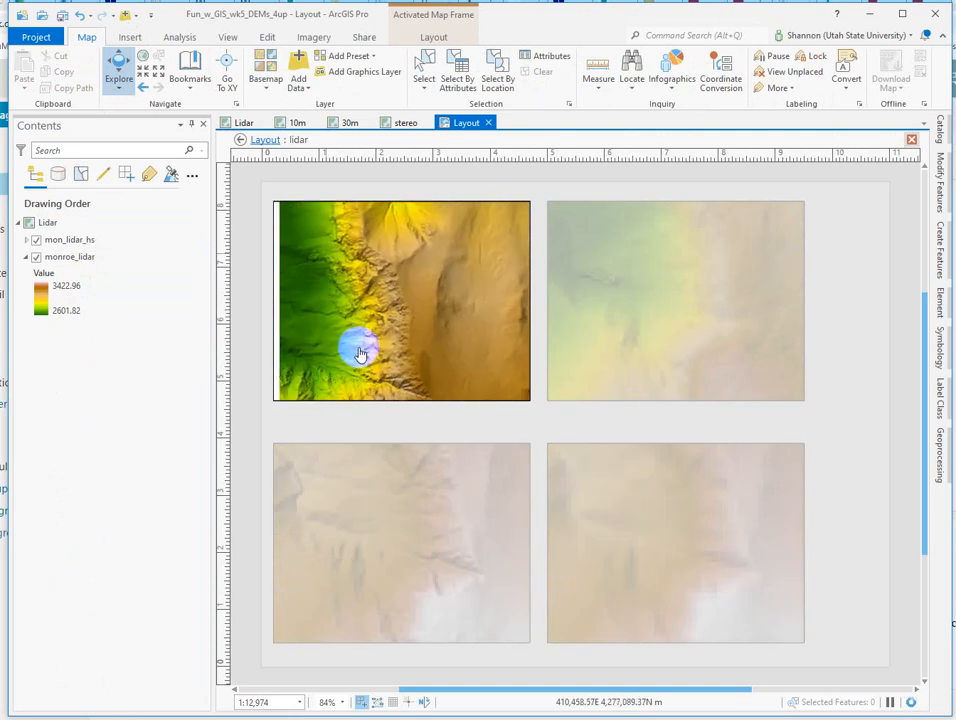
{"action": "scroll", "coordinate": [360, 353], "scroll_direction": "up", "scroll_amount": 4}
{"action": "left_click_drag", "start_coordinate": [414, 333], "coordinate": [424, 258]}
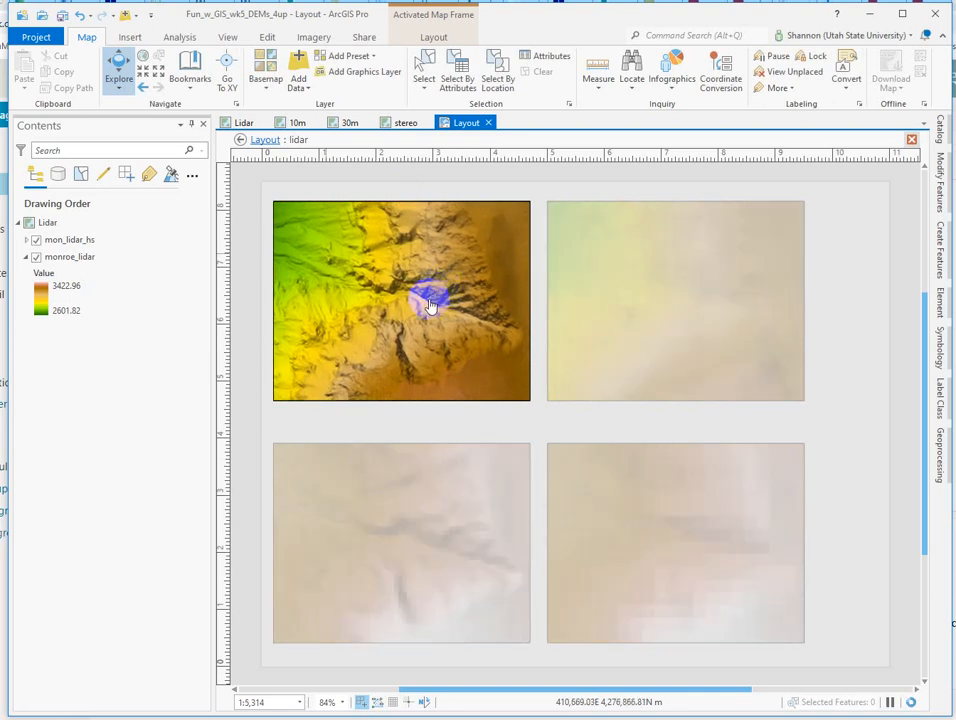
{"action": "left_click", "coordinate": [240, 141]}
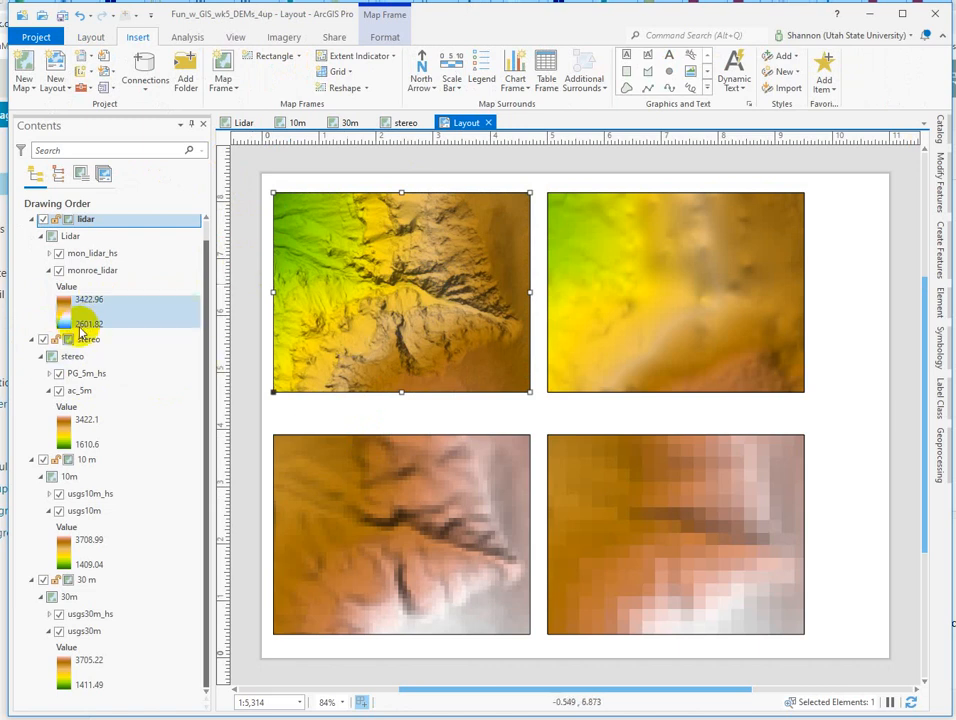
Try to query pixel values inside the lidar frame directly from the layout using the Navigate tool.
{"action": "left_click", "coordinate": [292, 217]}
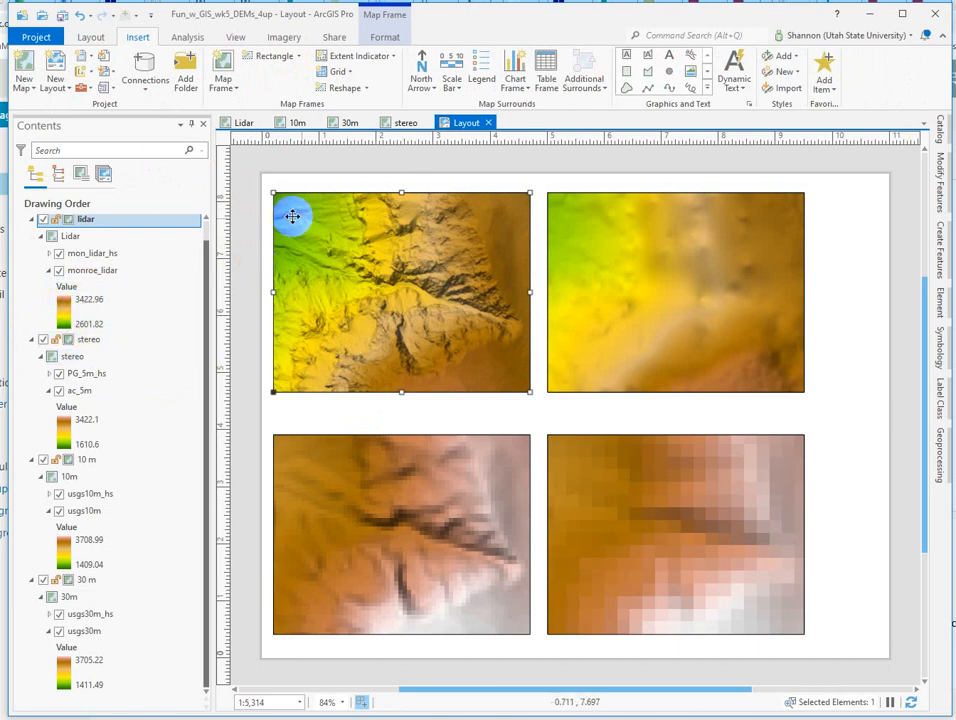
{"action": "left_click", "coordinate": [90, 40]}
{"action": "left_click", "coordinate": [106, 62]}
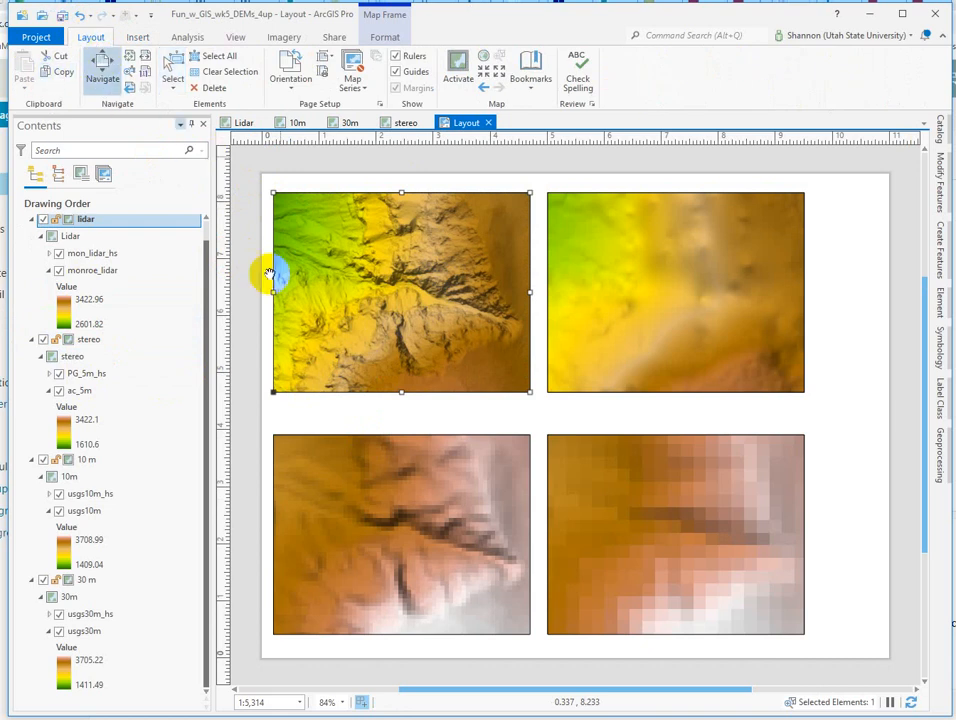
{"action": "left_click", "coordinate": [301, 247]}
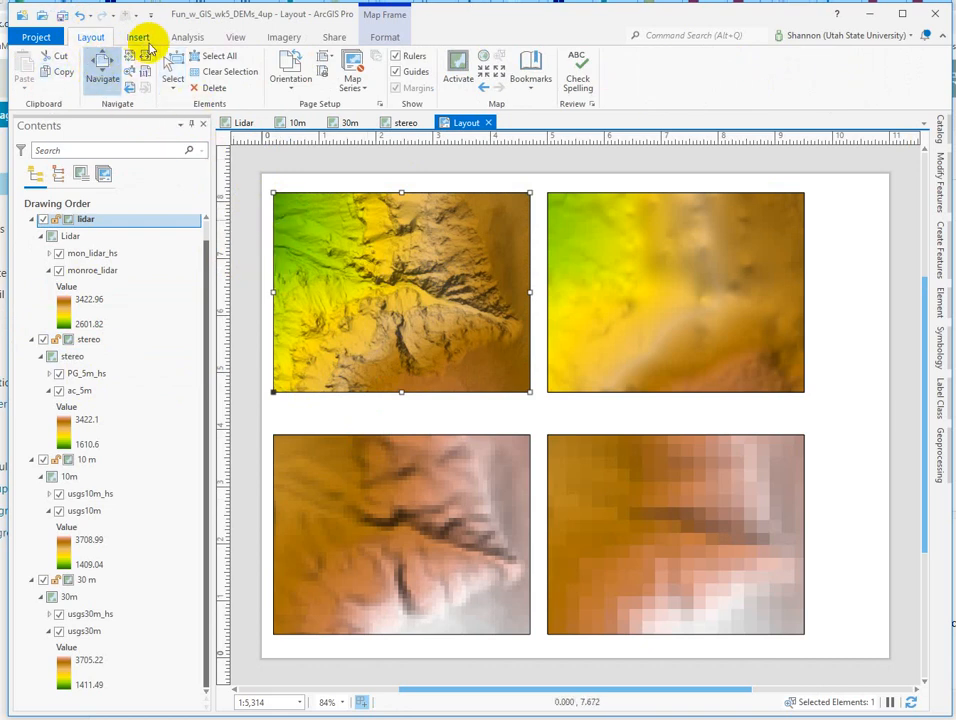
{"action": "left_click", "coordinate": [324, 207]}
{"action": "left_click", "coordinate": [279, 226]}
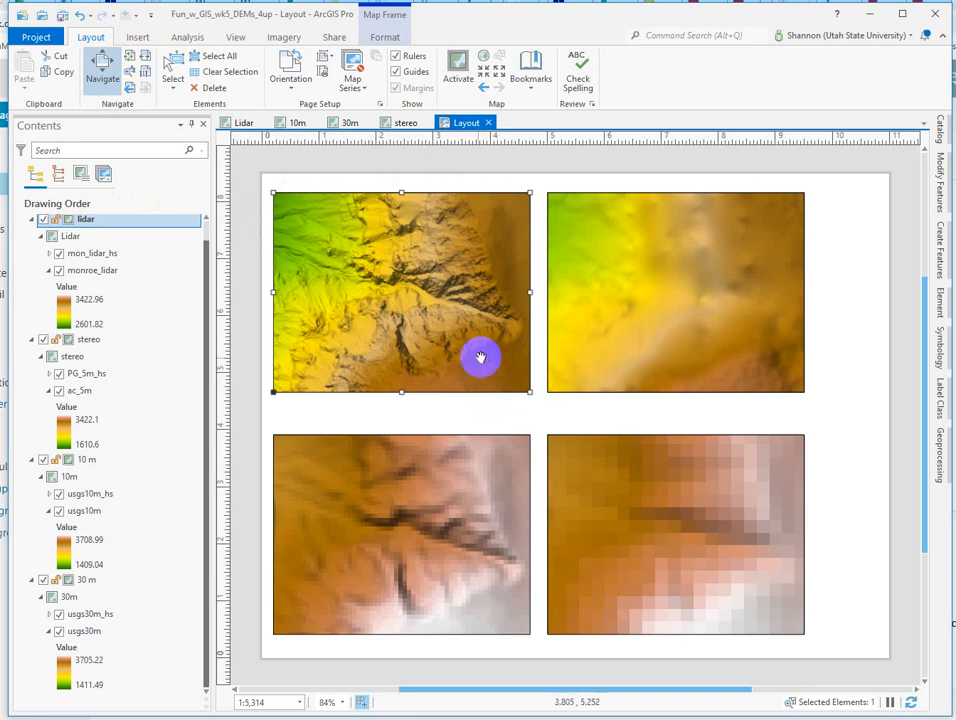
Query the pixel values on the northwestern slope in the Lidar map at the monroe_lidar layer's extent, and return to the layout.
{"action": "left_click", "coordinate": [243, 125]}
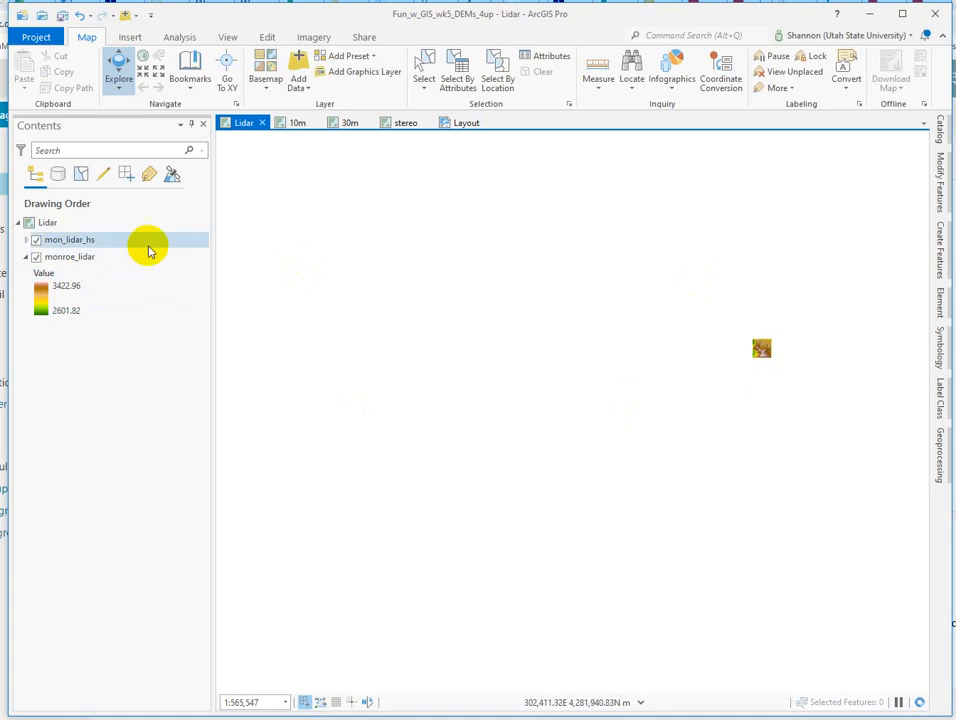
{"action": "right_click", "coordinate": [76, 264]}
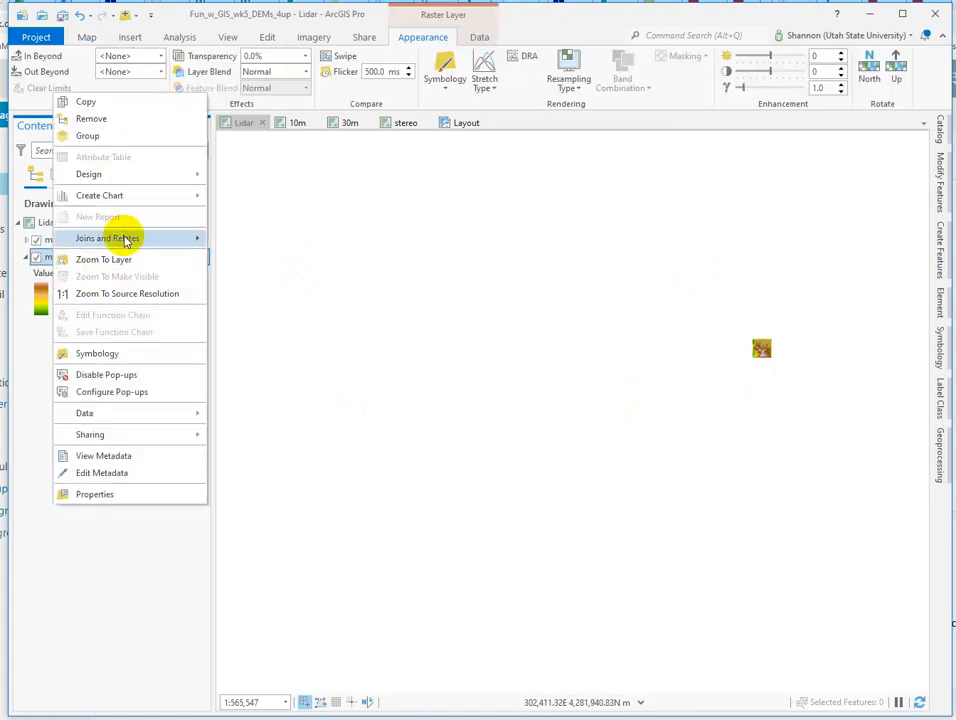
{"action": "left_click", "coordinate": [124, 259]}
{"action": "left_click", "coordinate": [88, 37]}
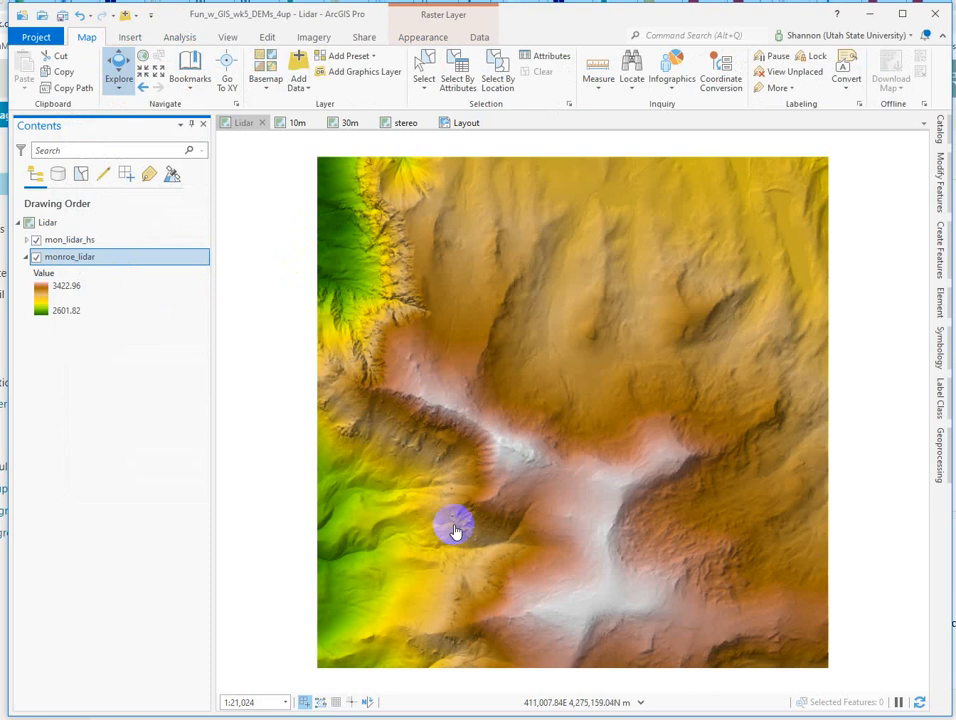
{"action": "left_click", "coordinate": [366, 287]}
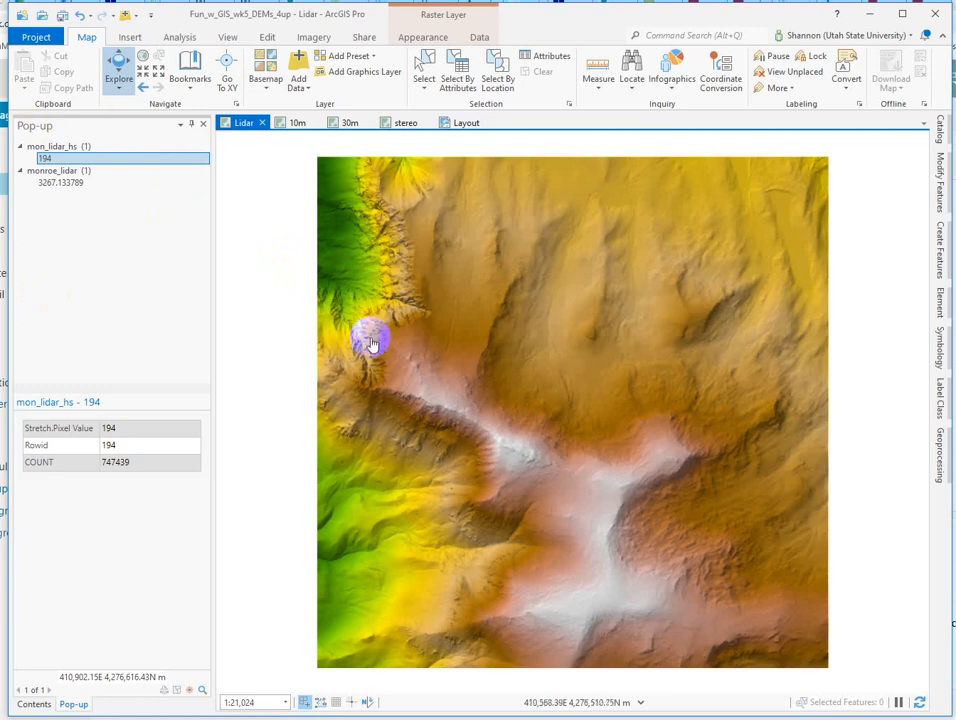
{"action": "left_click", "coordinate": [470, 125]}
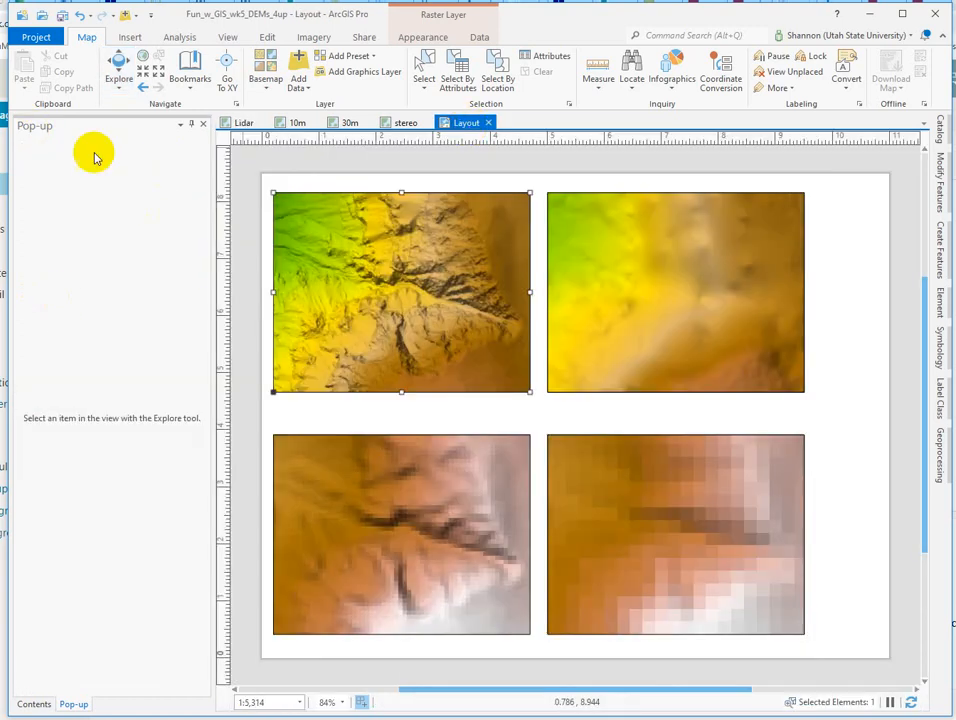
{"action": "left_click", "coordinate": [203, 125]}
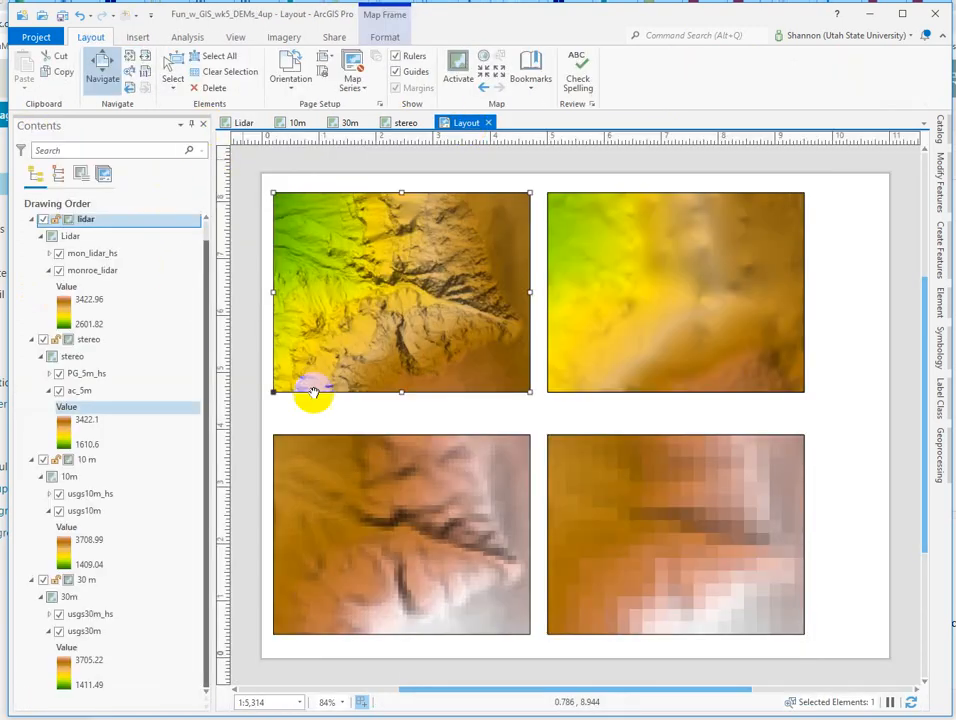
Set the stretch type of the monroe_lidar layer's symbology to Minimum Maximum.
{"action": "right_click", "coordinate": [88, 277]}
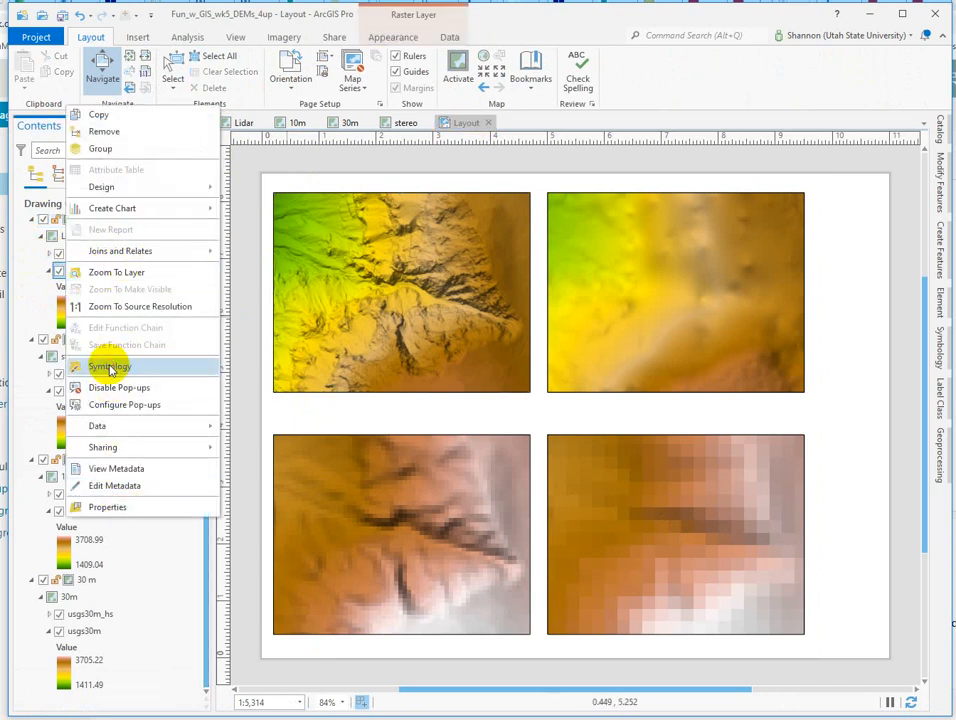
{"action": "left_click", "coordinate": [110, 367]}
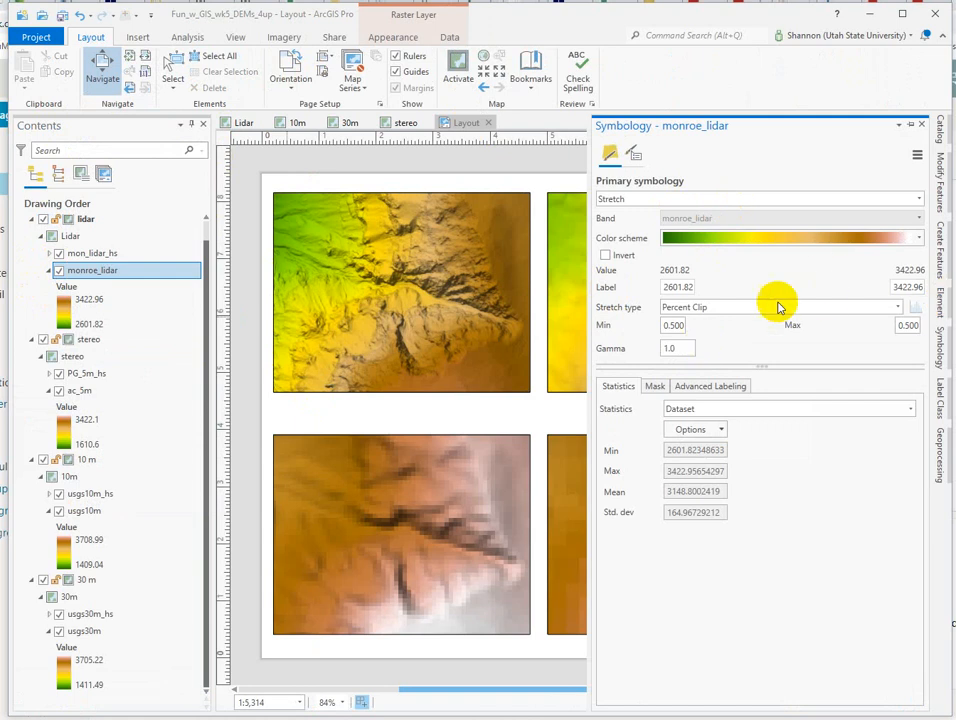
{"action": "left_click", "coordinate": [861, 310]}
{"action": "left_click", "coordinate": [721, 383]}
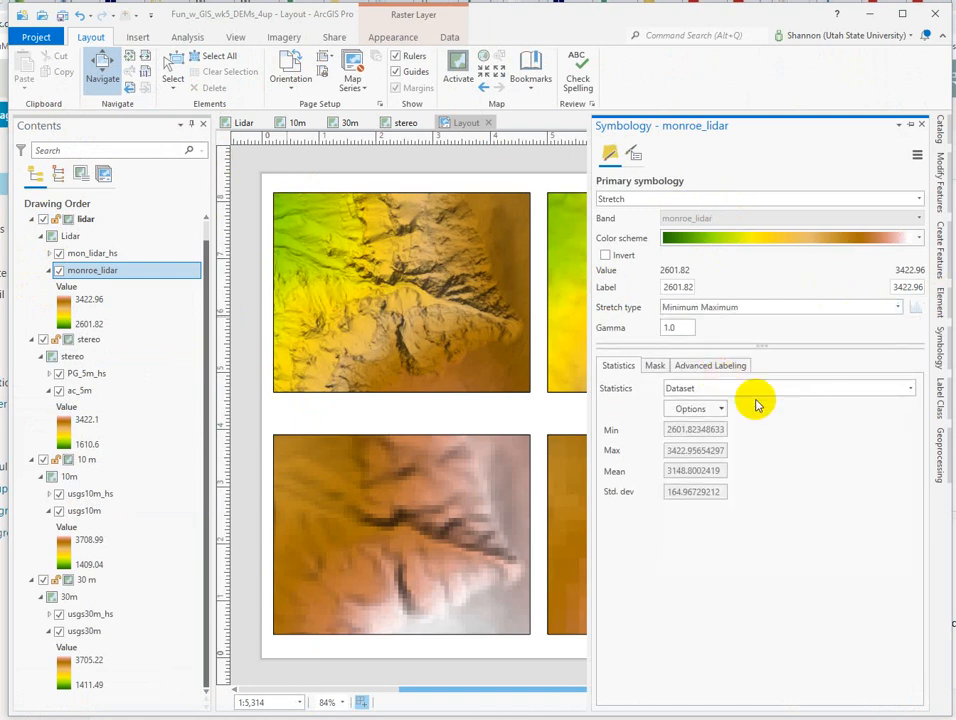
Set the monroe_lidar layer's stretch statistics to Custom with a minimum of 2800 and a maximum of 3300.
{"action": "left_click", "coordinate": [715, 388]}
{"action": "left_click", "coordinate": [680, 489]}
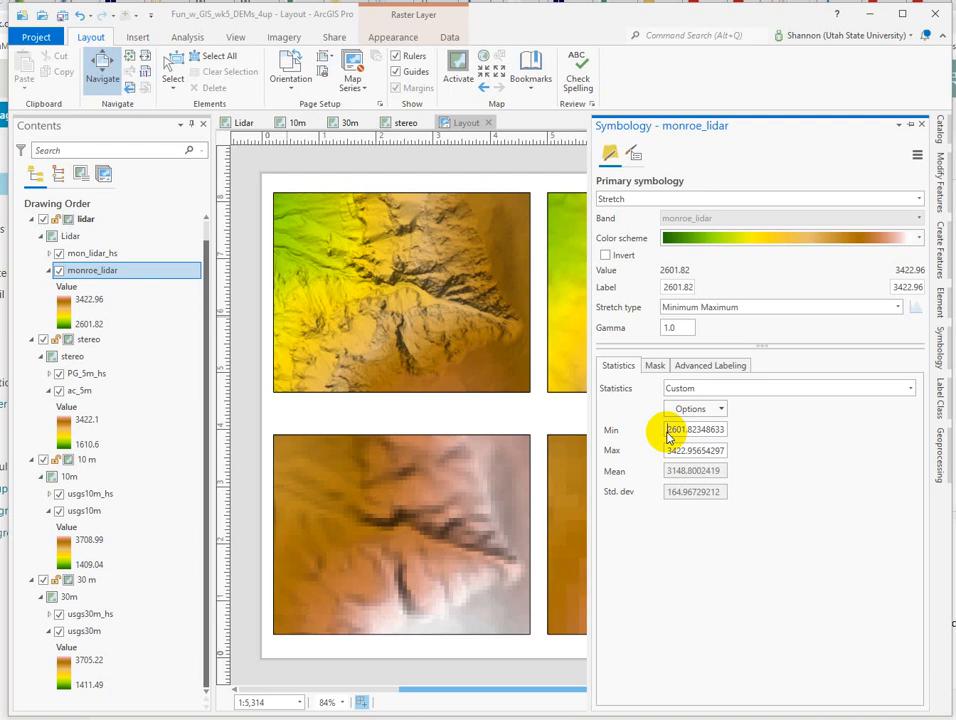
{"action": "left_click_drag", "start_coordinate": [667, 429], "coordinate": [748, 443]}
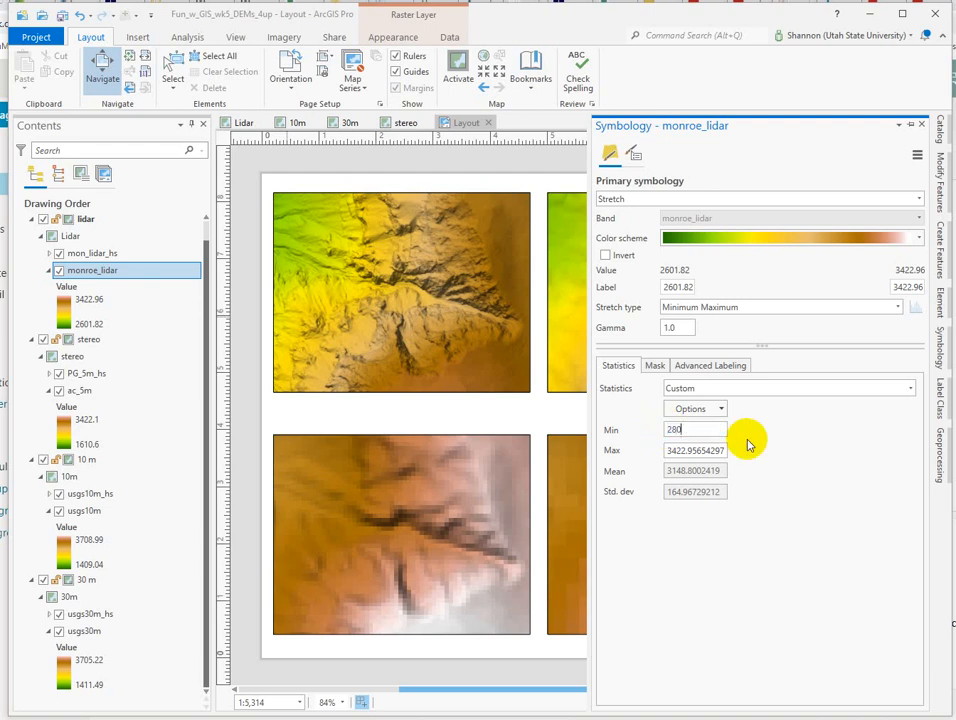
{"action": "type", "text": "2800"}
{"action": "left_click", "coordinate": [670, 452]}
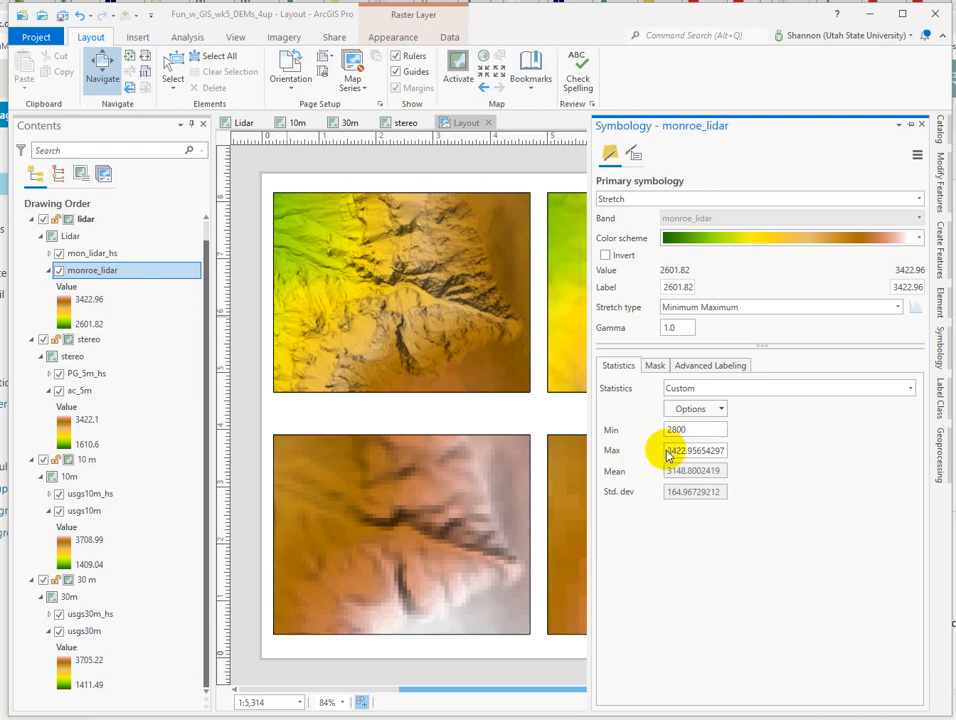
{"action": "left_click_drag", "start_coordinate": [670, 452], "coordinate": [738, 456]}
{"action": "left_click", "coordinate": [668, 451]}
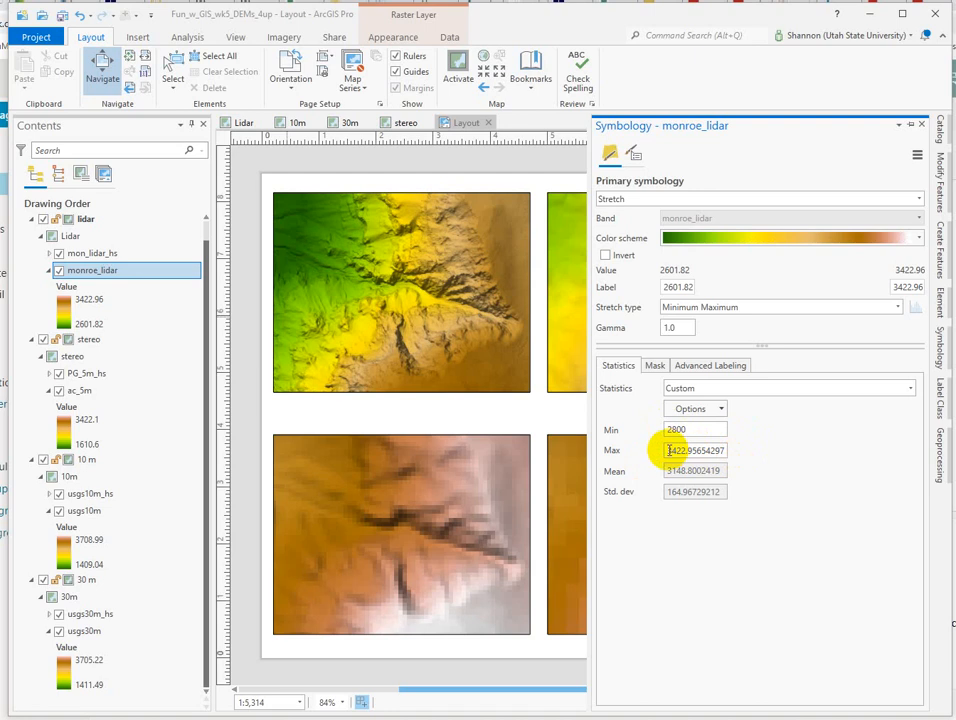
{"action": "left_click_drag", "start_coordinate": [668, 451], "coordinate": [750, 464]}
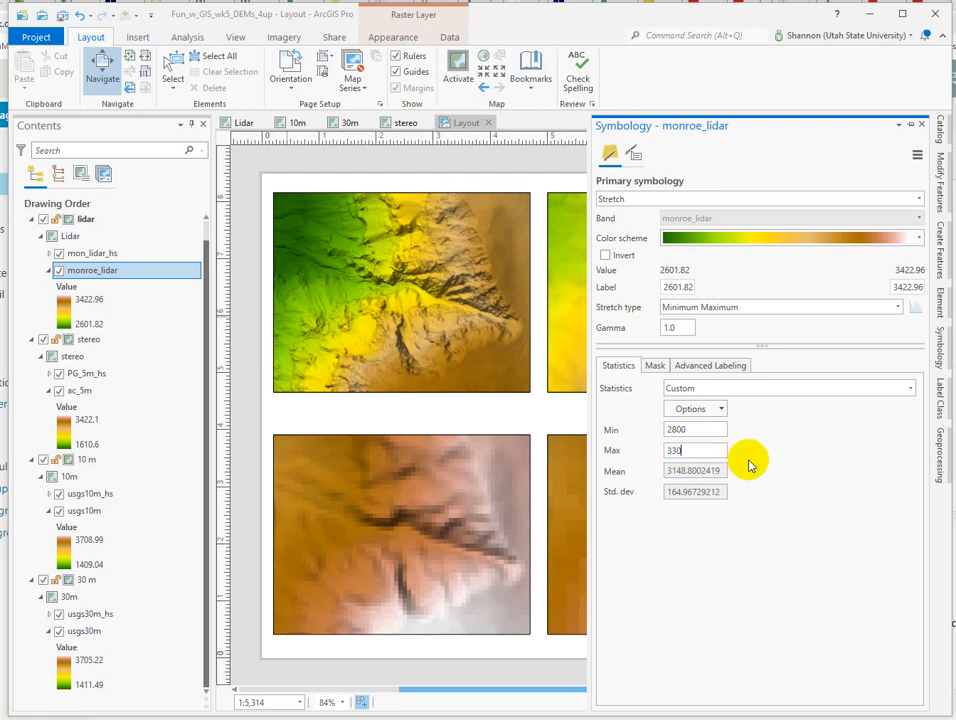
{"action": "type", "text": "3300"}
{"action": "left_click", "coordinate": [750, 464]}
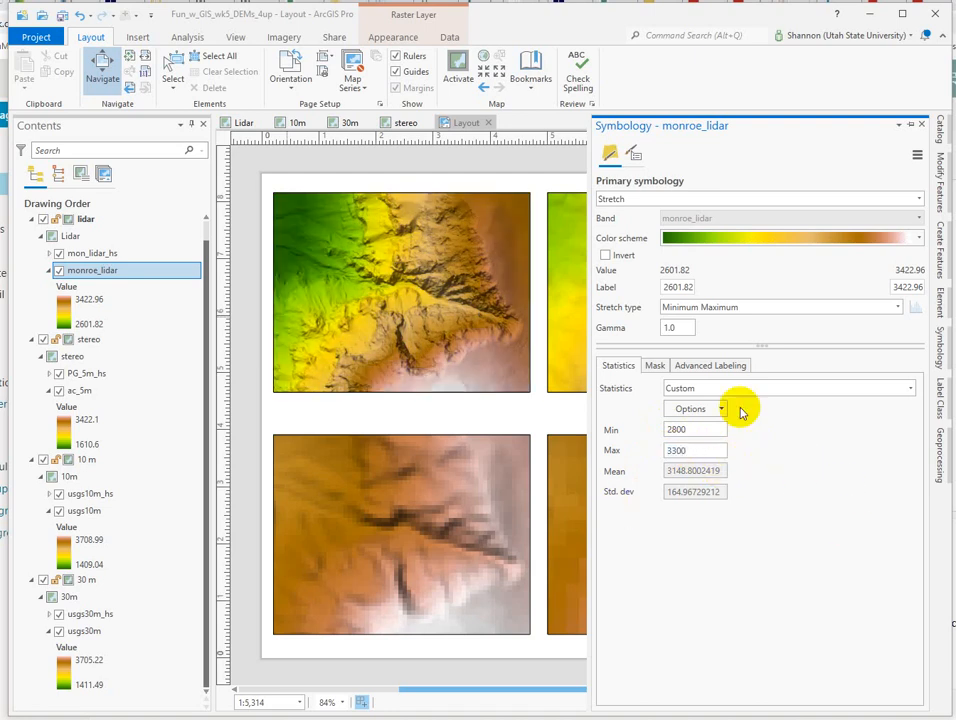
{"action": "left_click", "coordinate": [314, 261]}
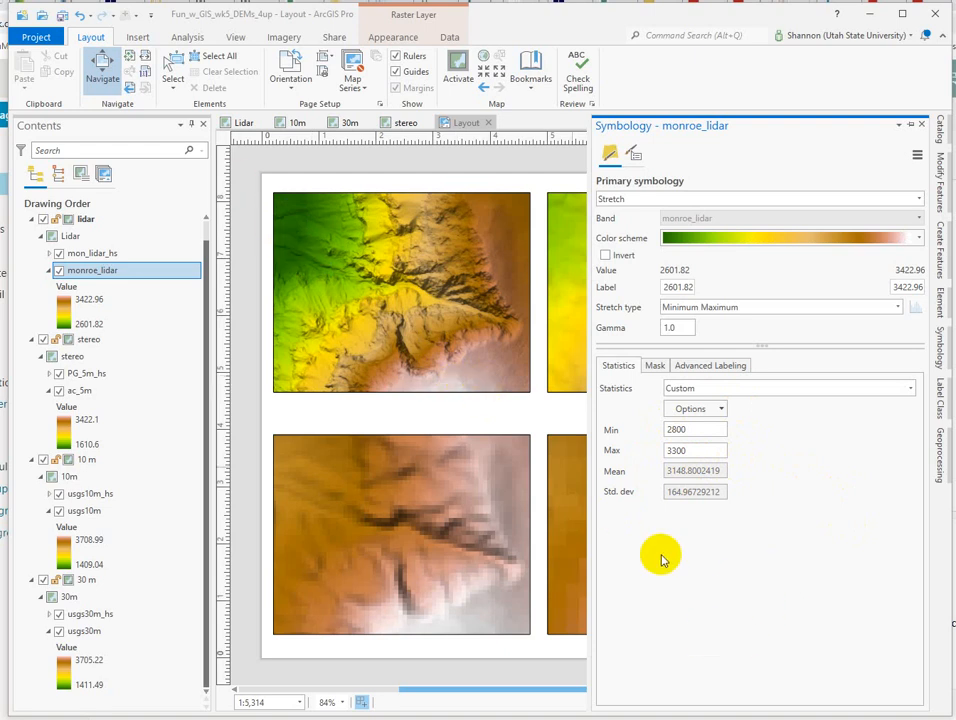
{"action": "left_click", "coordinate": [561, 273]}
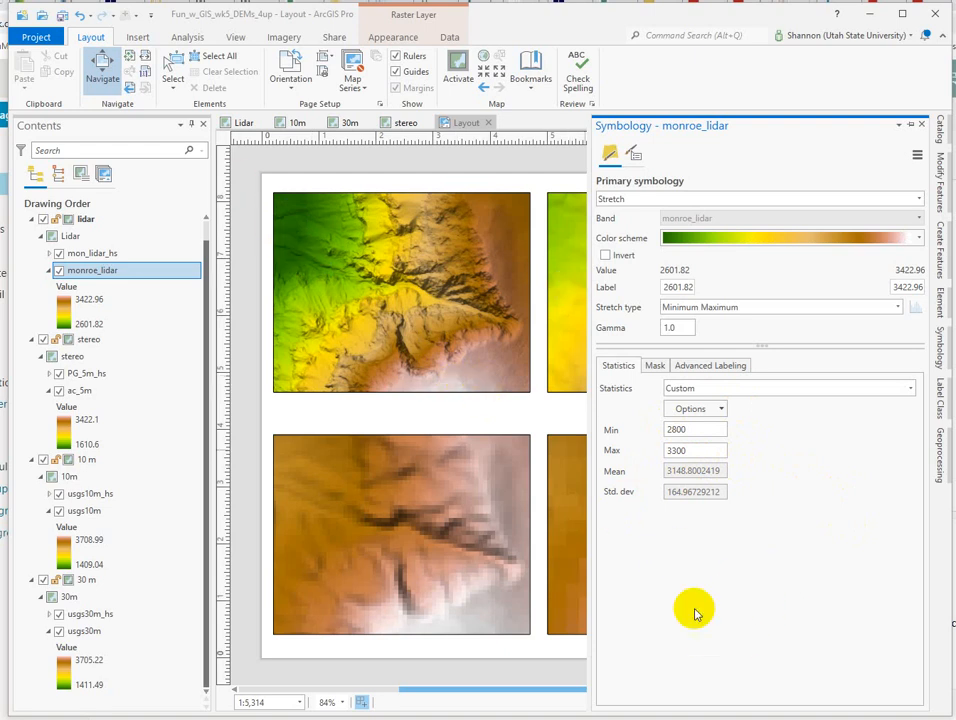
Set the custom stretch statistics of the stereo map's ac_5m layer to a minimum of 2800 and a maximum of 3300.
{"action": "left_click", "coordinate": [70, 392]}
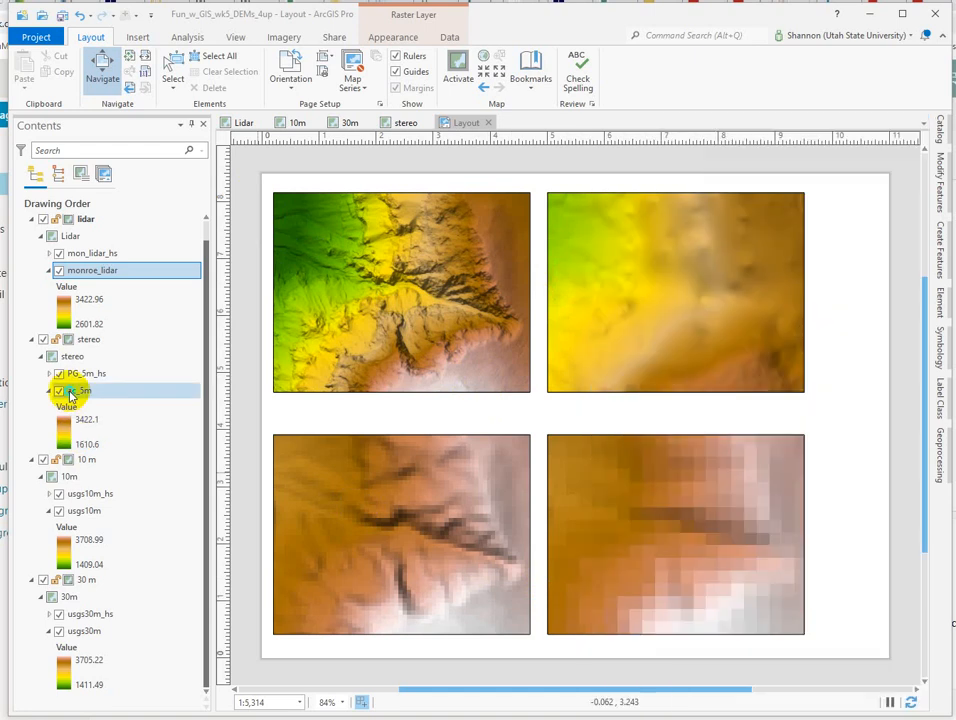
{"action": "right_click", "coordinate": [70, 395]}
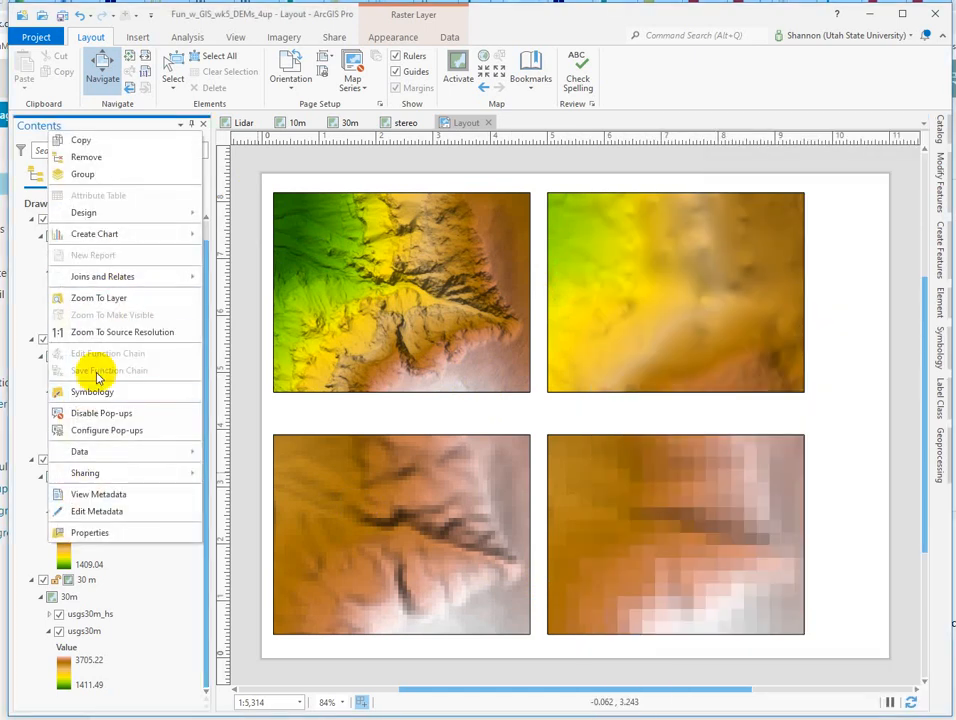
{"action": "left_click", "coordinate": [92, 392]}
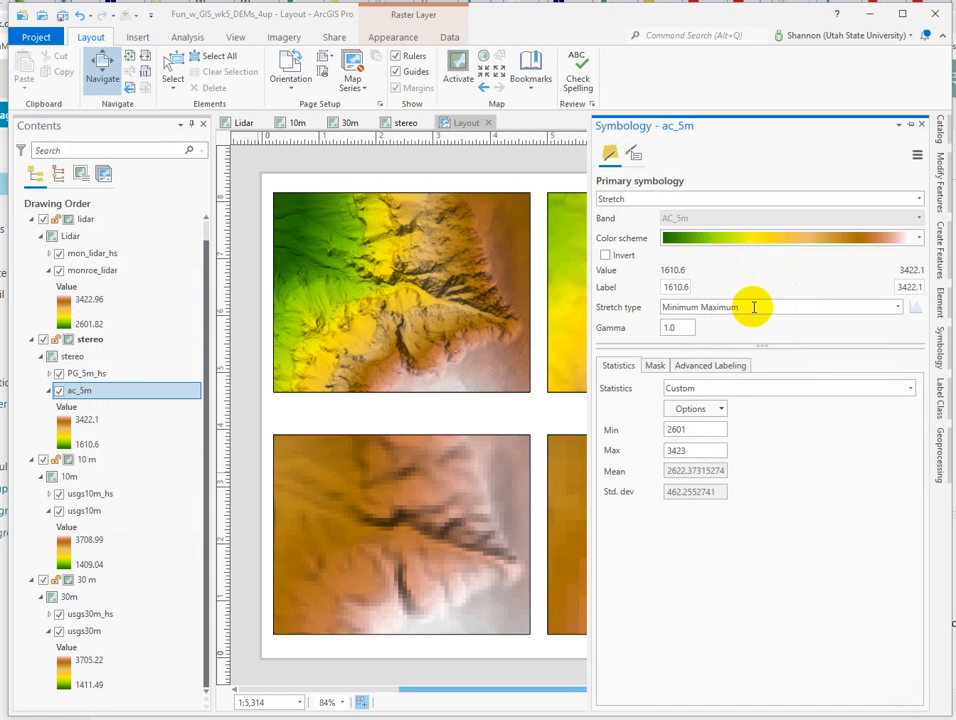
{"action": "double_click", "coordinate": [705, 431]}
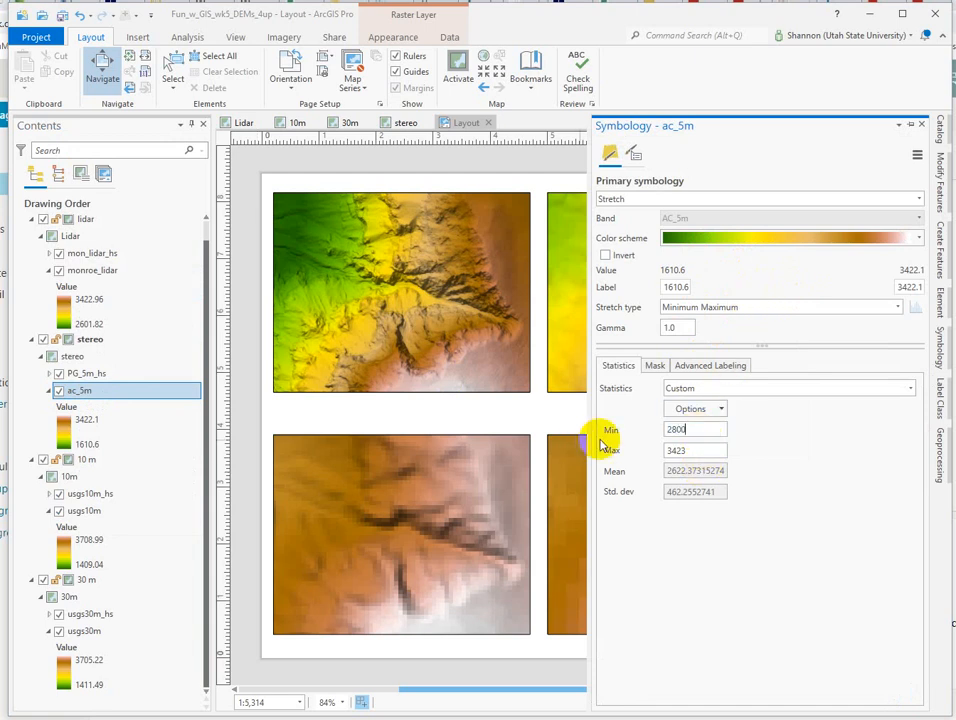
{"action": "left_click", "coordinate": [681, 450]}
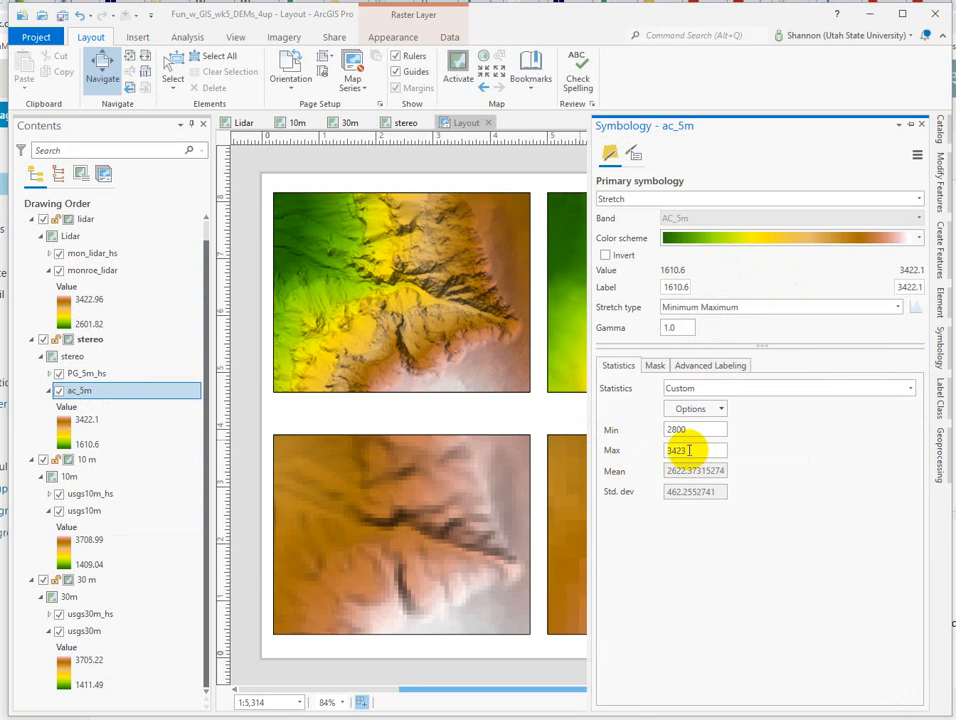
{"action": "left_click_drag", "start_coordinate": [689, 454], "coordinate": [643, 465]}
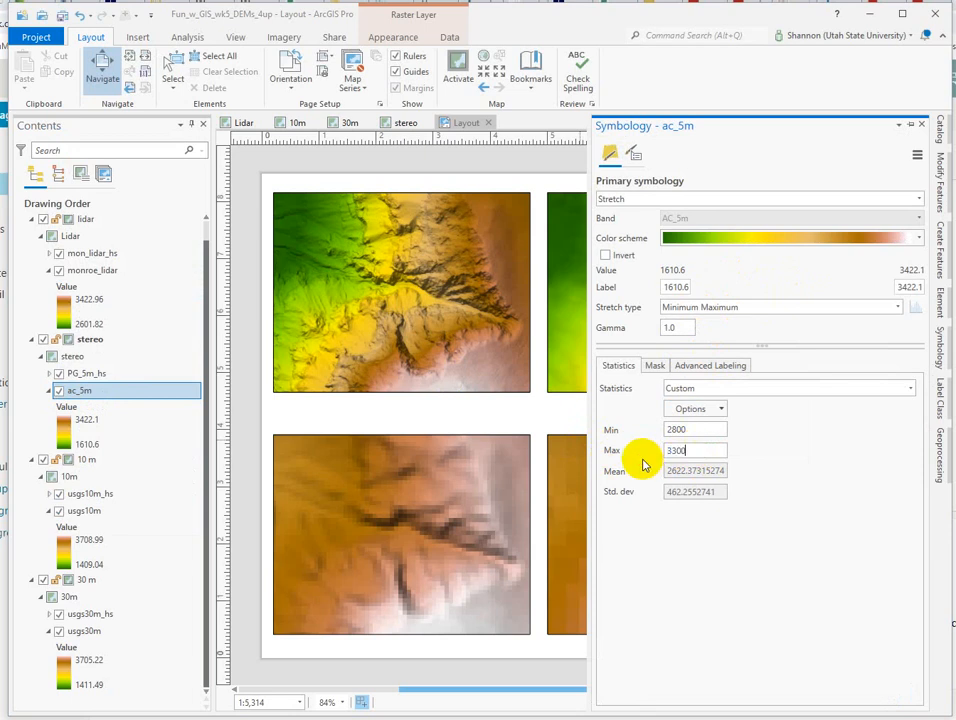
{"action": "type", "text": "3300"}
{"action": "left_click", "coordinate": [851, 534]}
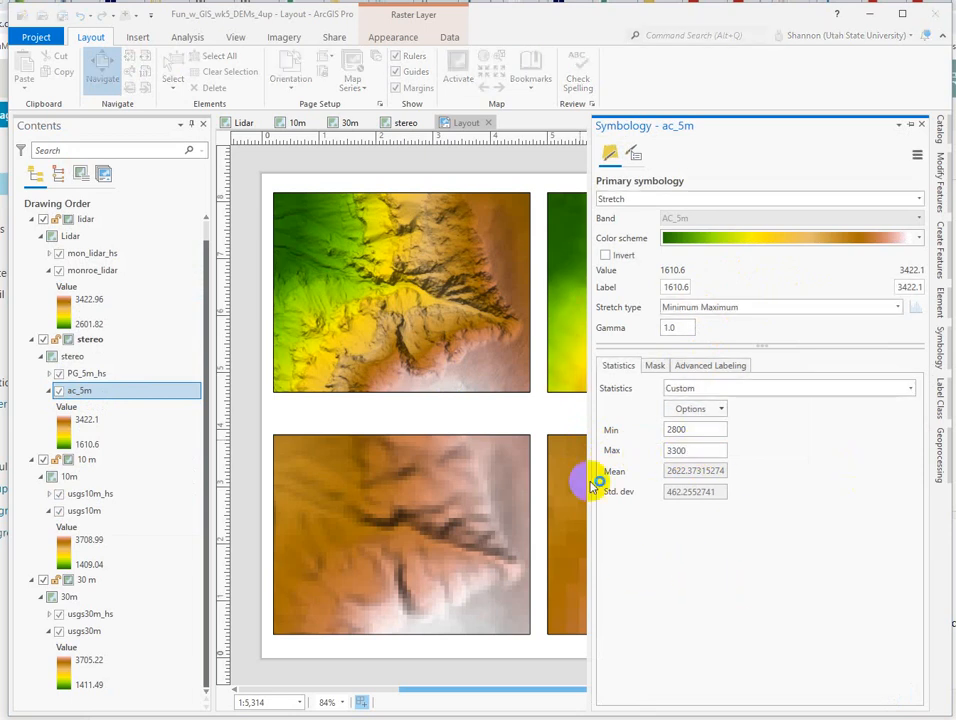
{"action": "left_click", "coordinate": [519, 416]}
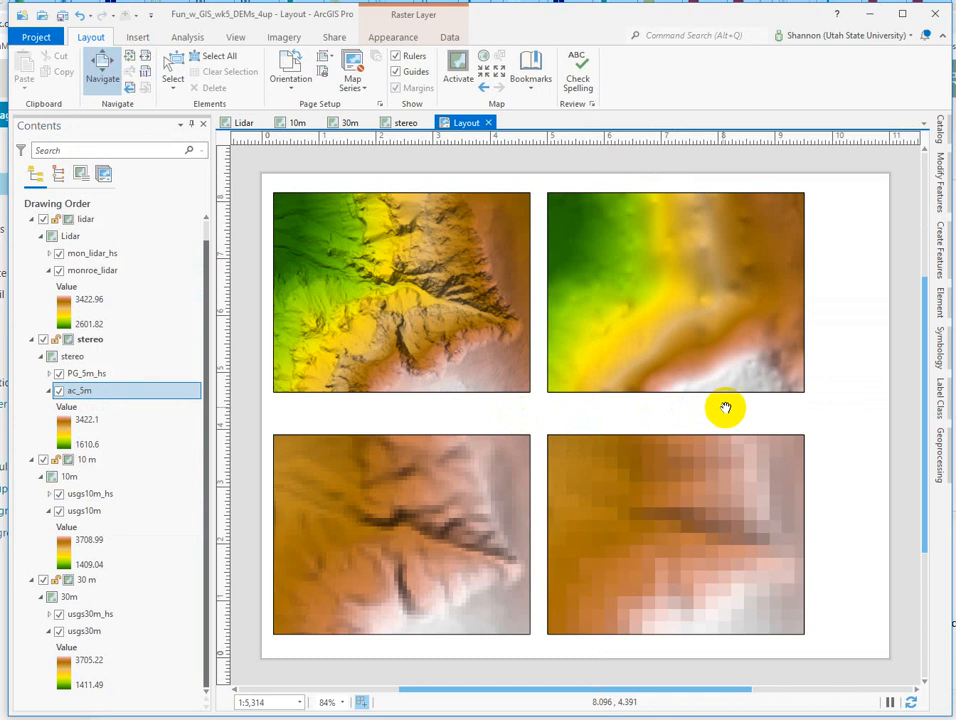
Give the usgs10m layer a Minimum Maximum stretch with Custom statistics from 2800 to 3300.
{"action": "right_click", "coordinate": [73, 516]}
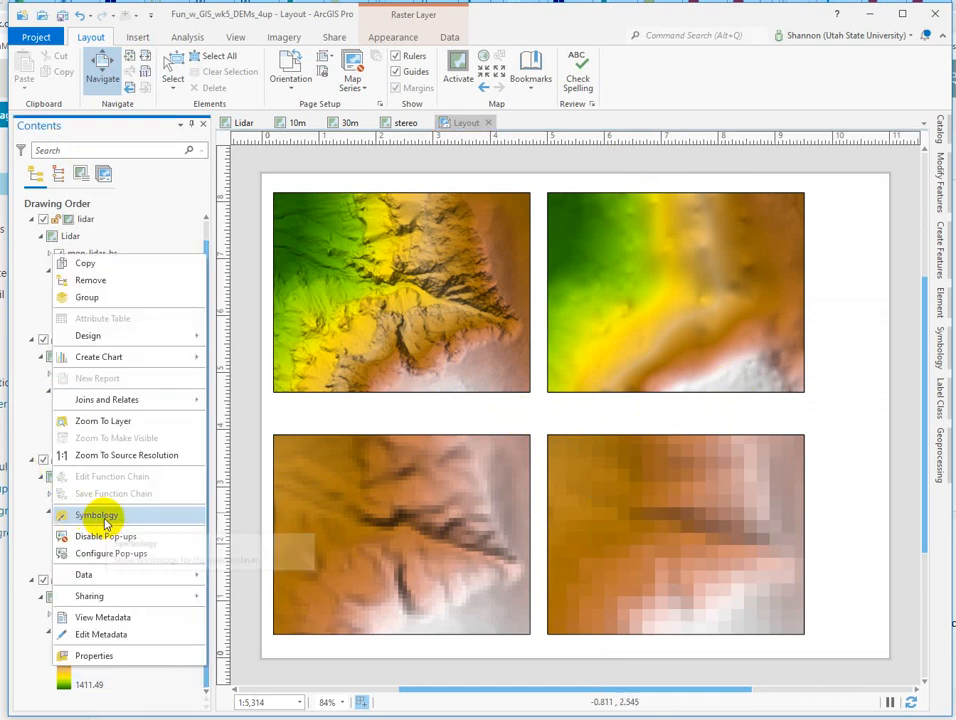
{"action": "left_click", "coordinate": [721, 309]}
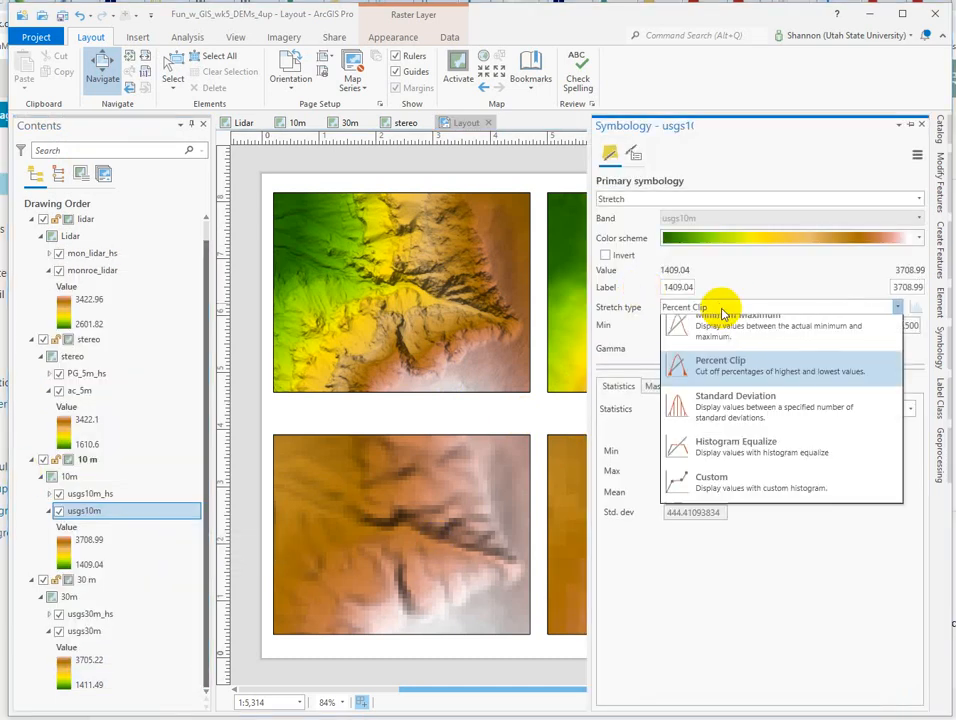
{"action": "left_click", "coordinate": [712, 385]}
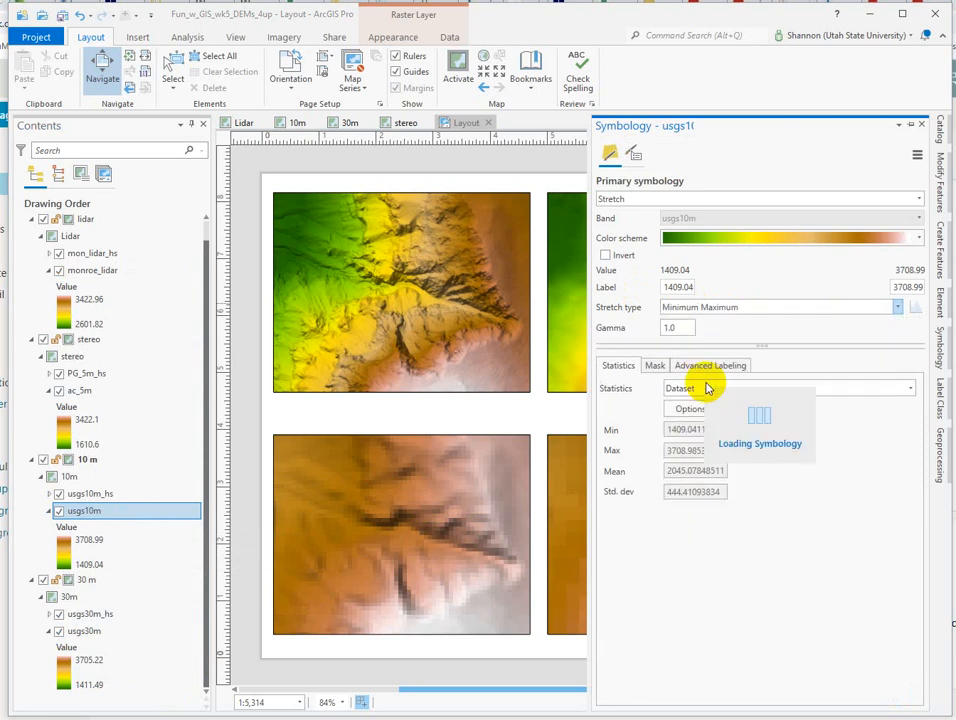
{"action": "left_click", "coordinate": [700, 389]}
{"action": "left_click", "coordinate": [690, 490]}
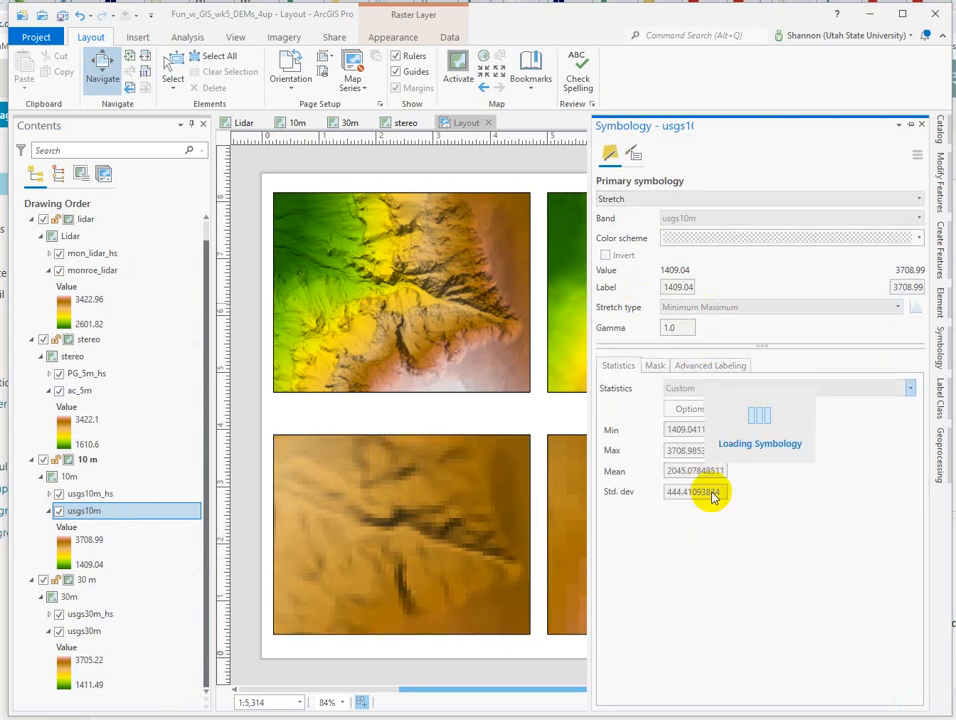
{"action": "left_click_drag", "start_coordinate": [668, 429], "coordinate": [722, 431]}
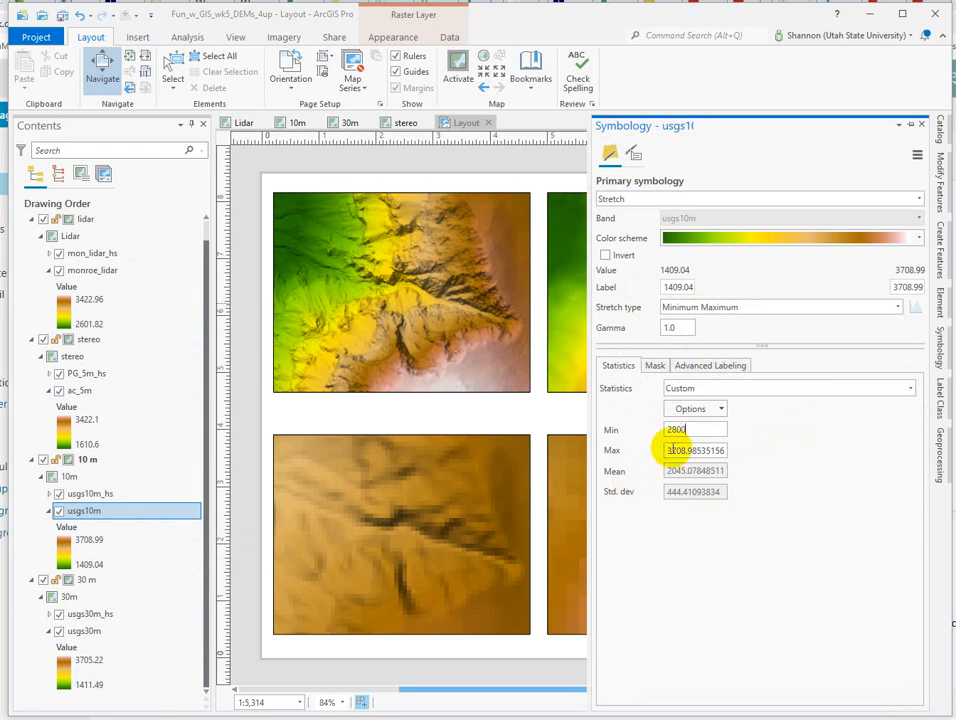
{"action": "left_click_drag", "start_coordinate": [666, 451], "coordinate": [715, 450]}
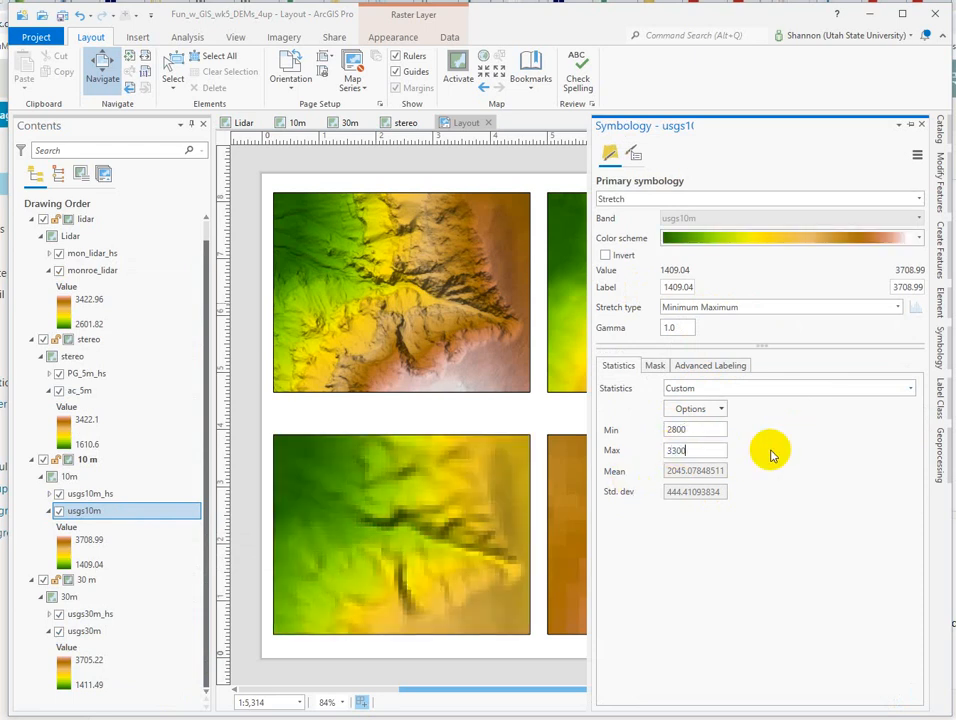
{"action": "left_click", "coordinate": [811, 469]}
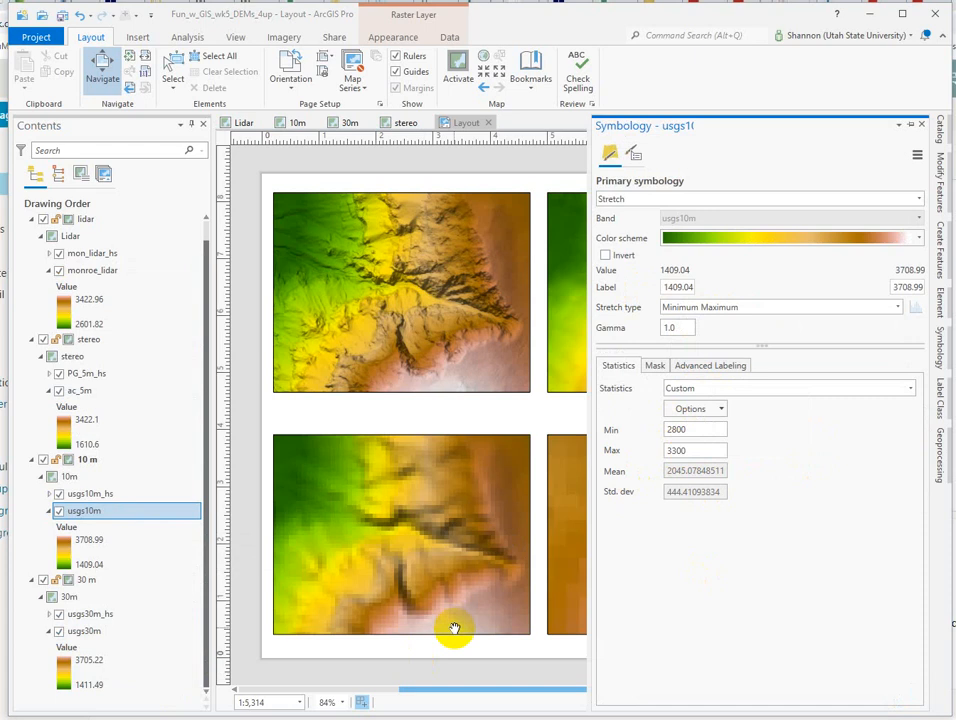
Change the usgs30m layer's symbology to a Minimum Maximum stretch using Custom statistics, minimum 2800 and maximum 3300.
{"action": "right_click", "coordinate": [84, 634]}
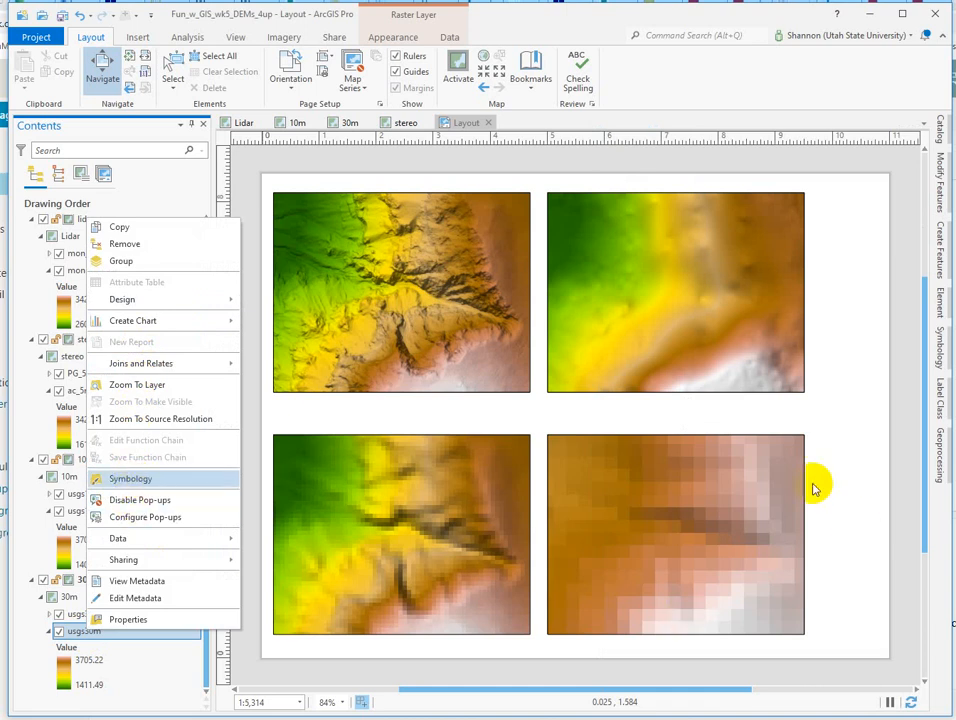
{"action": "key", "text": "Return"}
{"action": "left_click", "coordinate": [711, 308]}
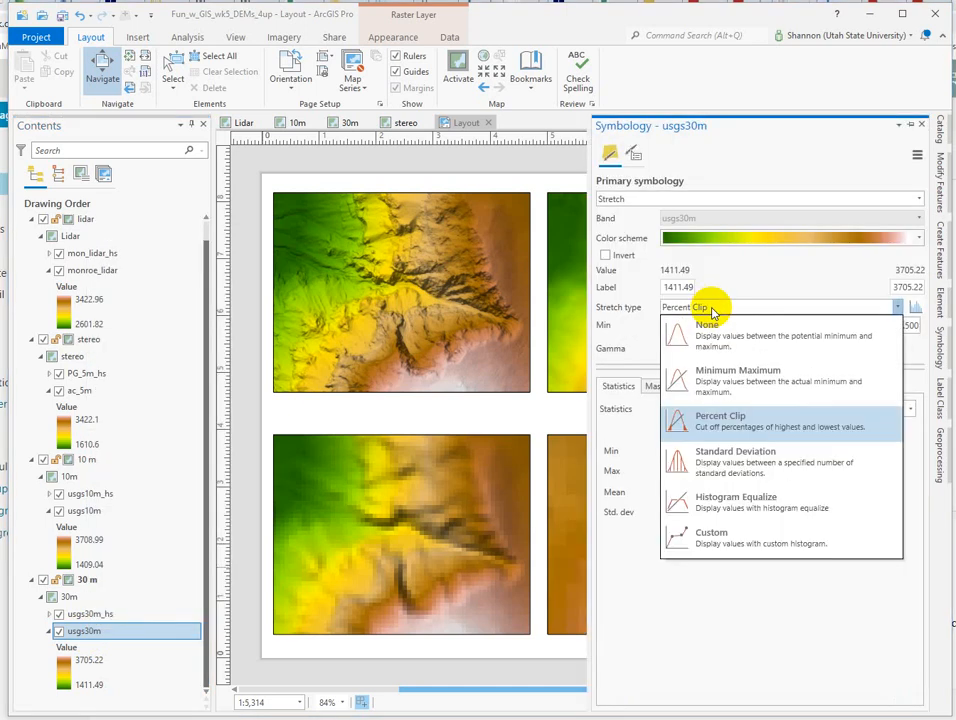
{"action": "left_click", "coordinate": [679, 378]}
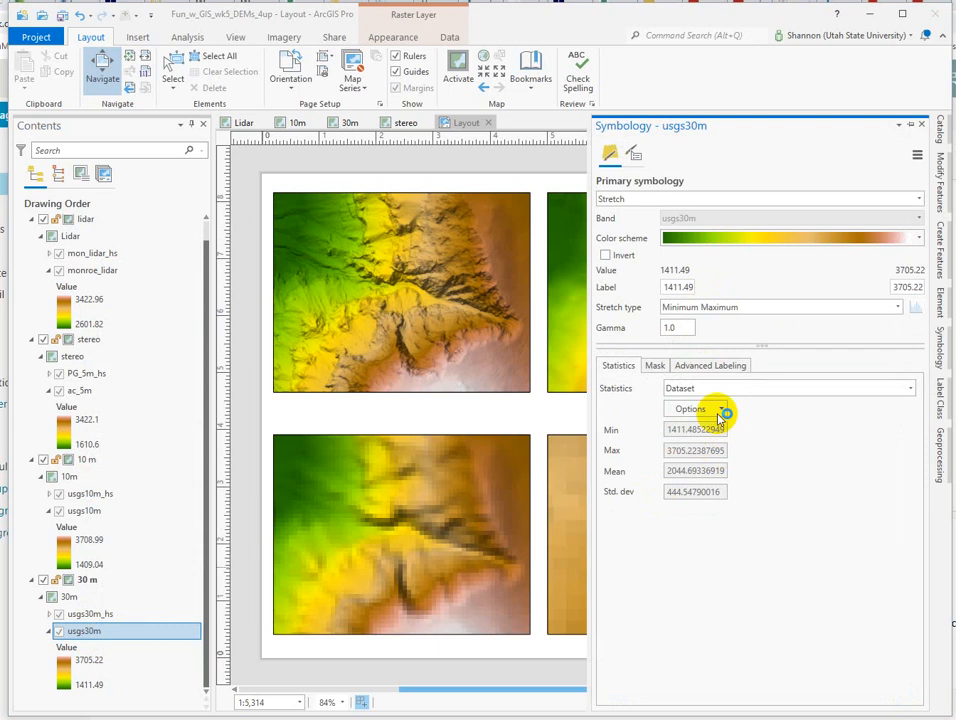
{"action": "left_click", "coordinate": [692, 389]}
{"action": "left_click", "coordinate": [695, 545]}
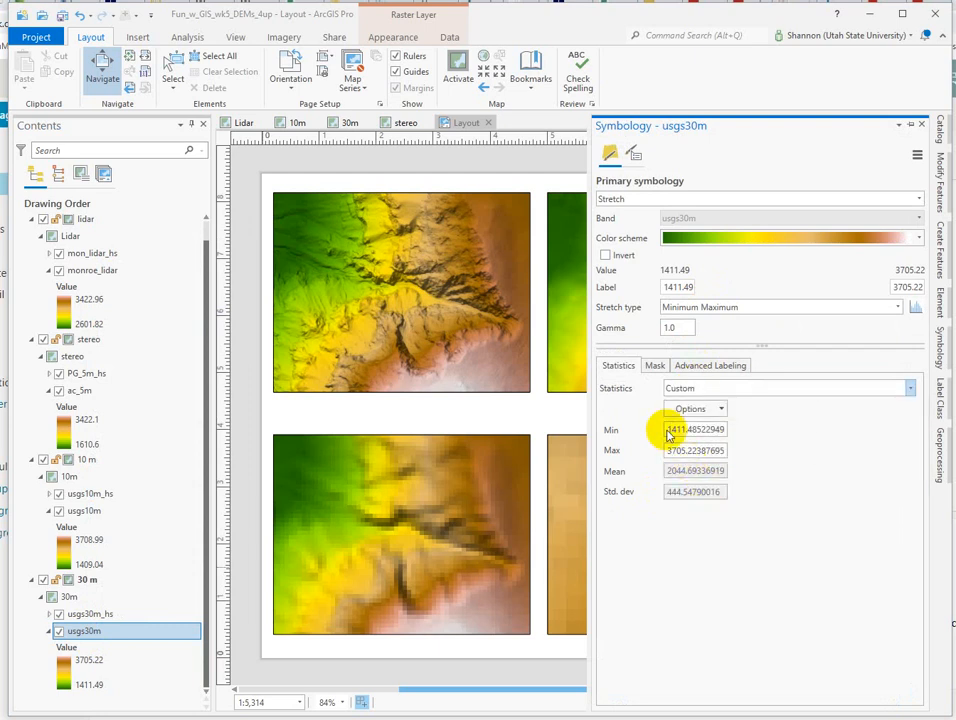
{"action": "left_click_drag", "start_coordinate": [670, 429], "coordinate": [755, 431]}
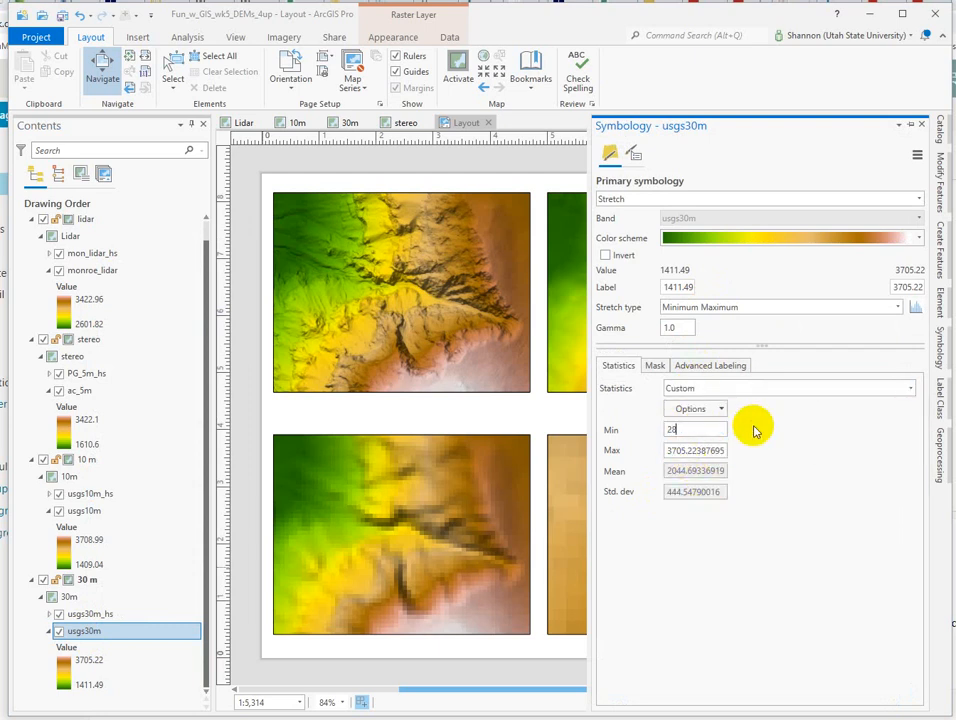
{"action": "key", "text": "Return"}
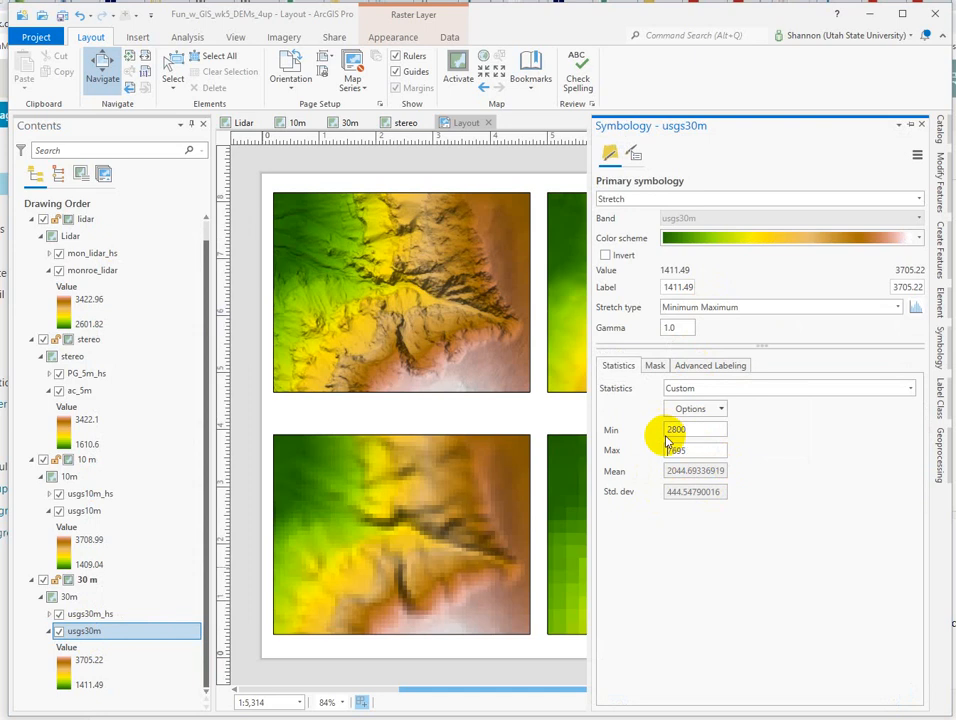
{"action": "key", "text": "Return"}
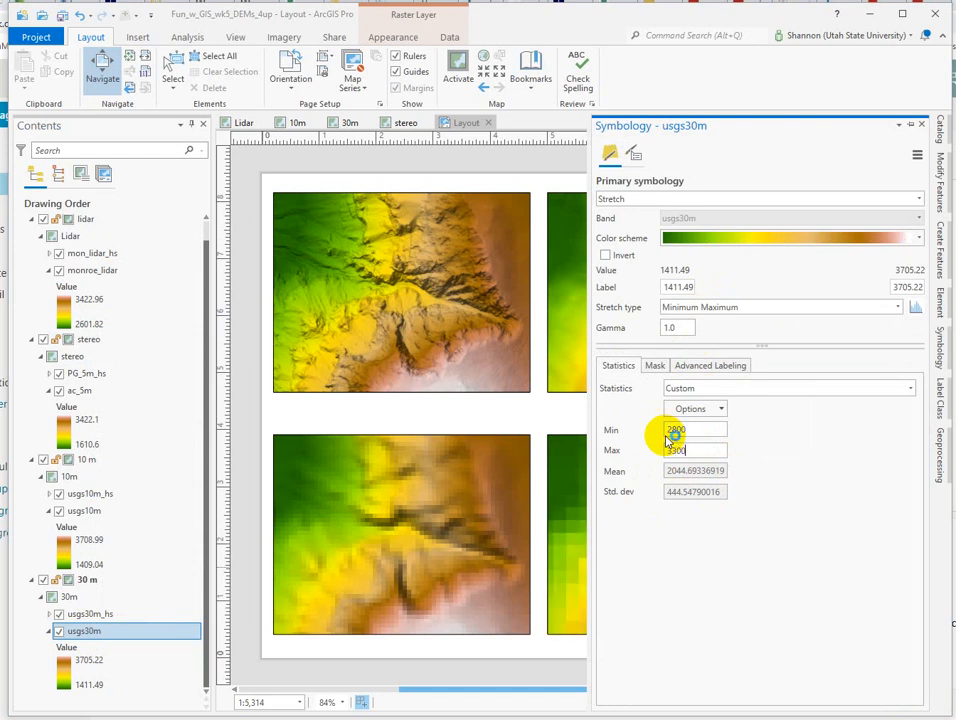
{"action": "left_click", "coordinate": [489, 432]}
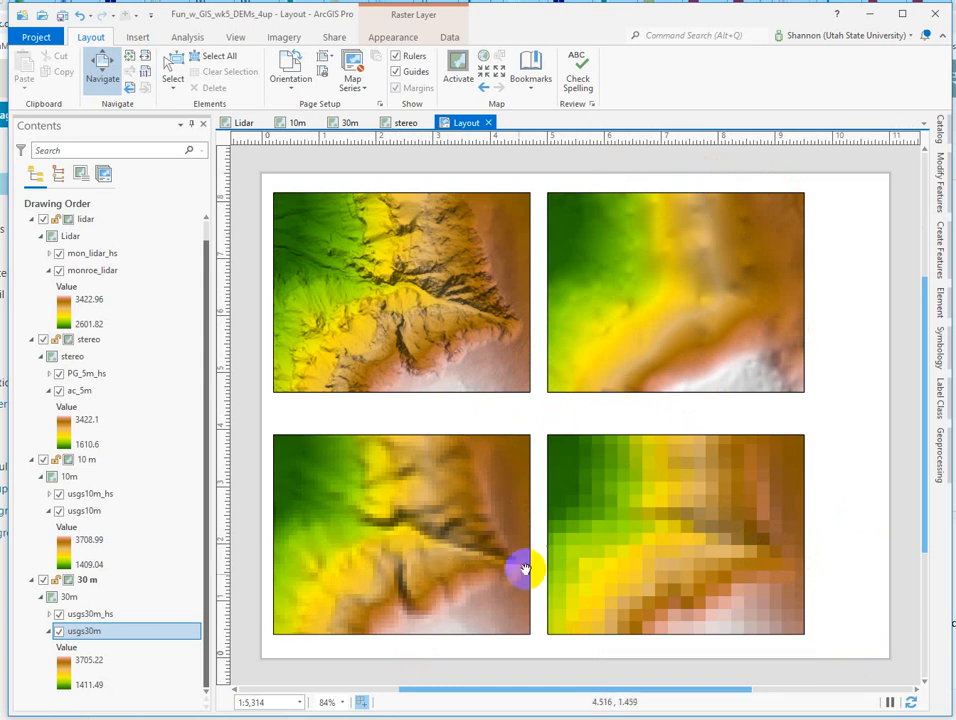
{"action": "left_click_drag", "start_coordinate": [442, 242], "coordinate": [409, 290]}
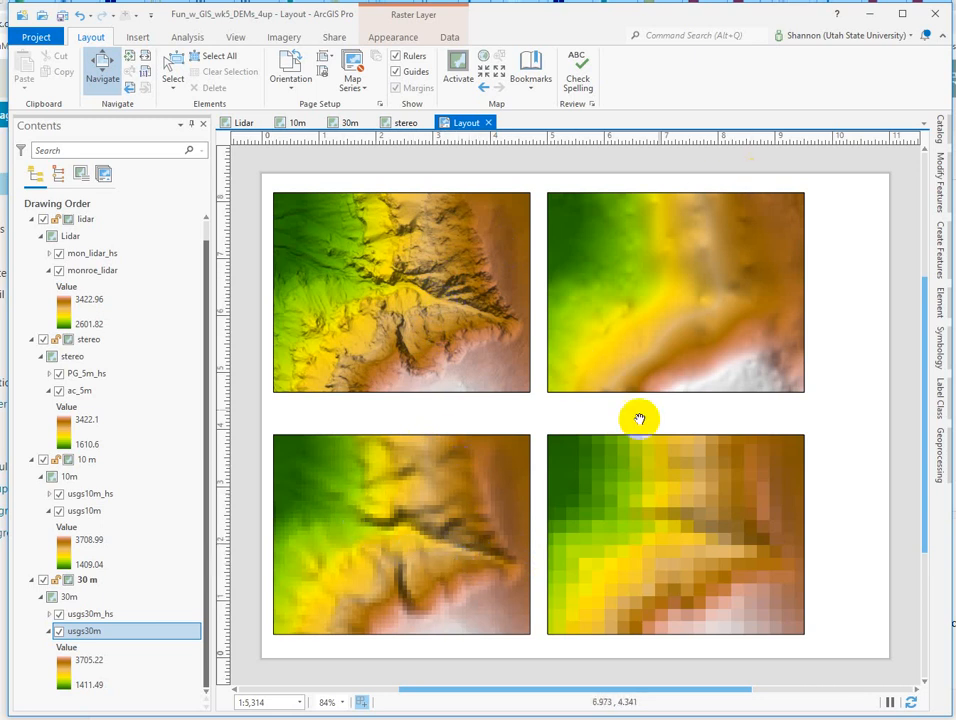
{"action": "left_click_drag", "start_coordinate": [430, 360], "coordinate": [396, 288]}
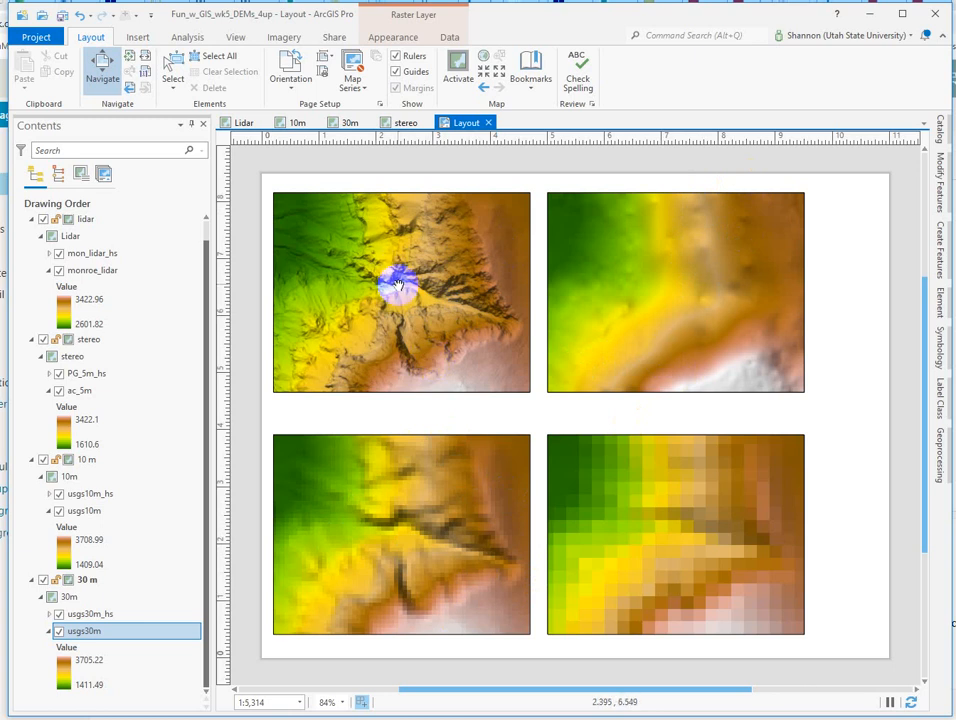